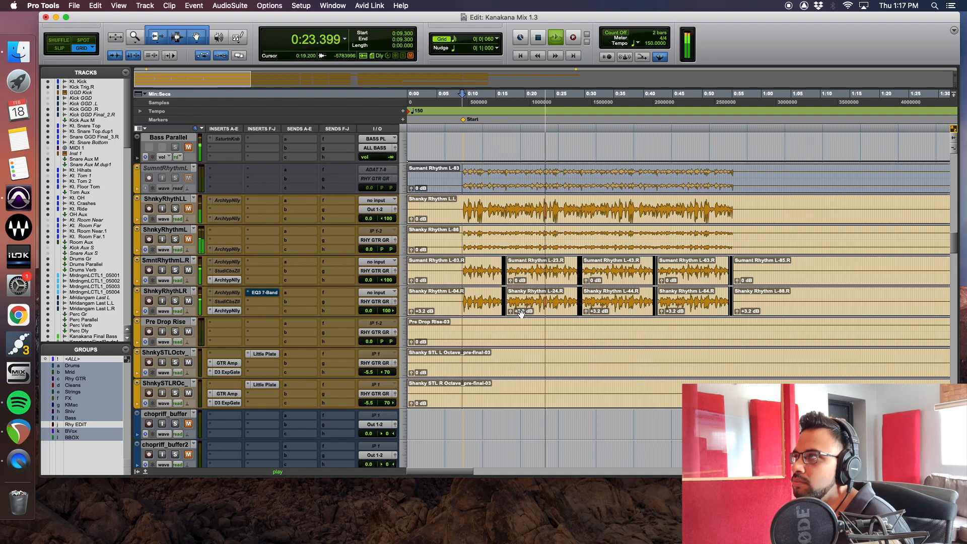
Stop playback and restart it from the rhythm guitar section at 2:10.975.
key("r")
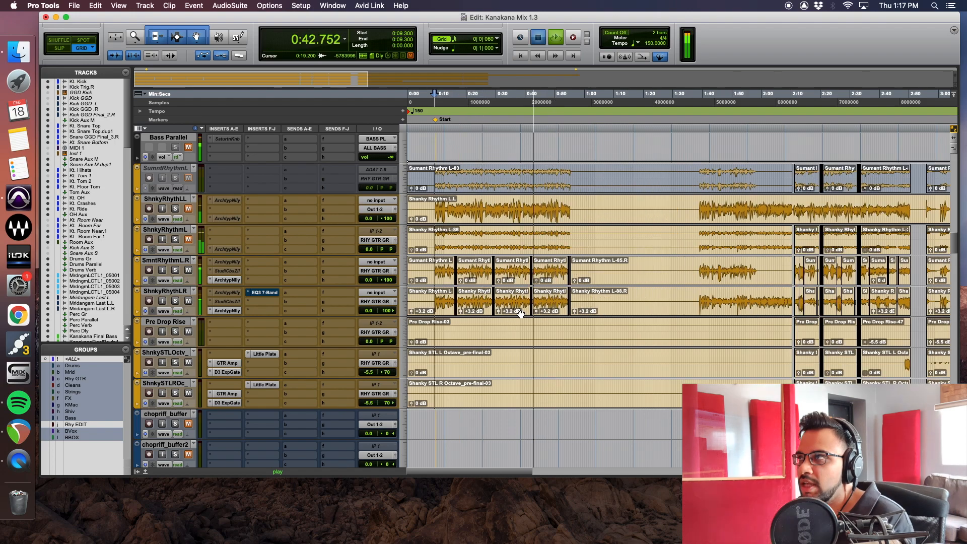
key("space")
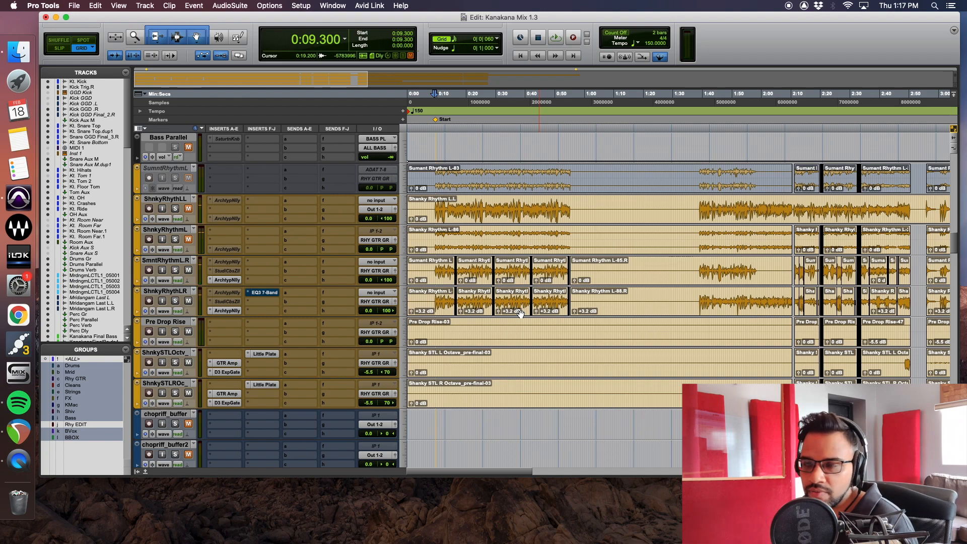
scroll(524, 317, "right", 5)
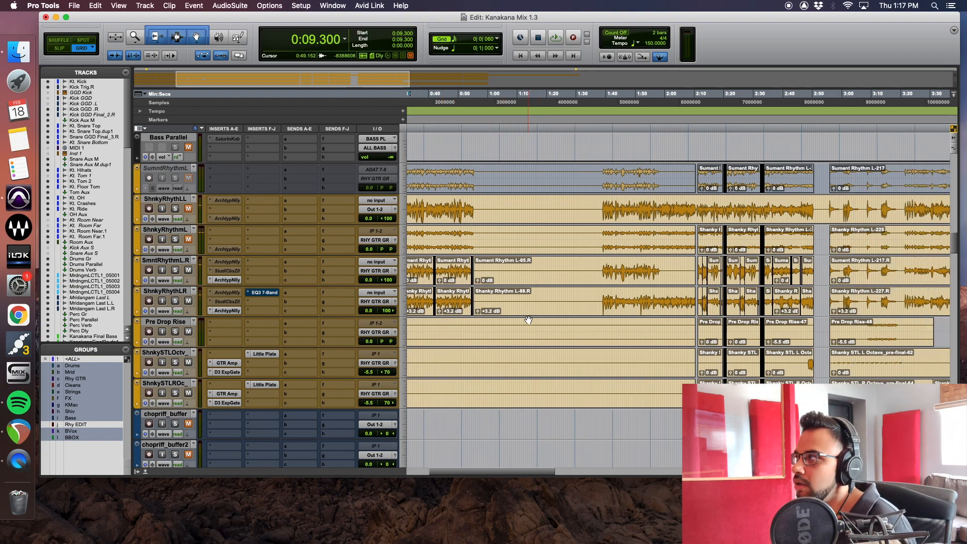
left_click(705, 326)
key("t")
key("t")
key("t")
left_click(615, 326)
key("space")
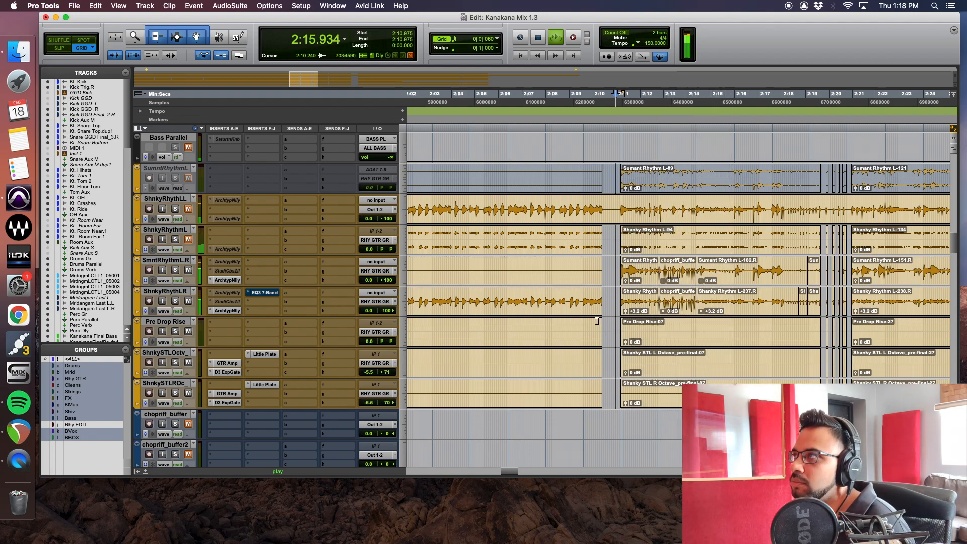
Listen to the rhythm guitar section across its edited clips, then stop playback.
key("r")
key("r")
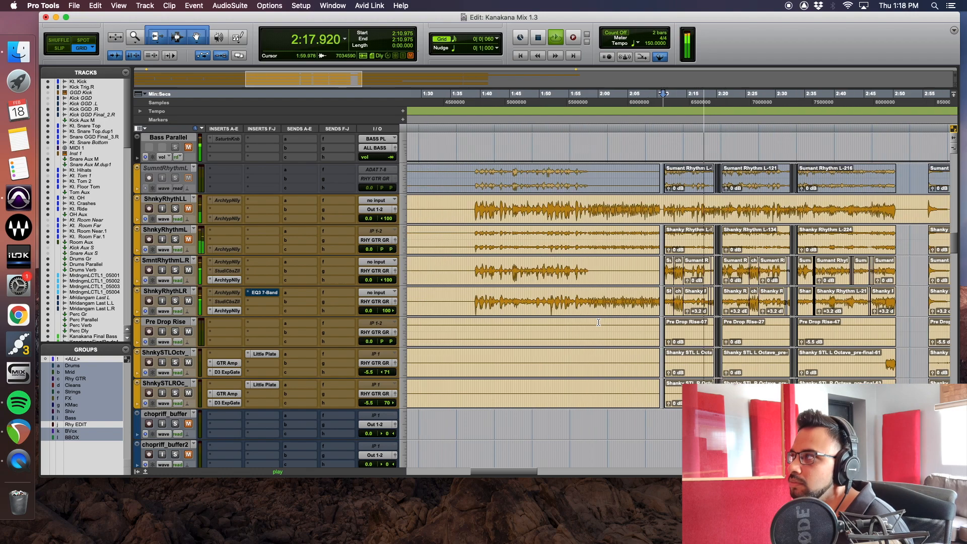
scroll(597, 315, "right", 2)
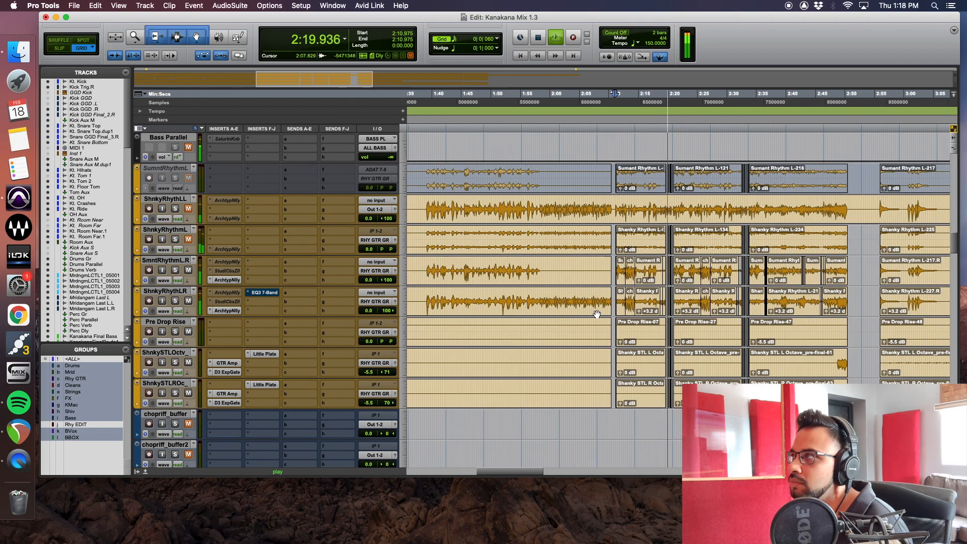
scroll(598, 315, "right", 2)
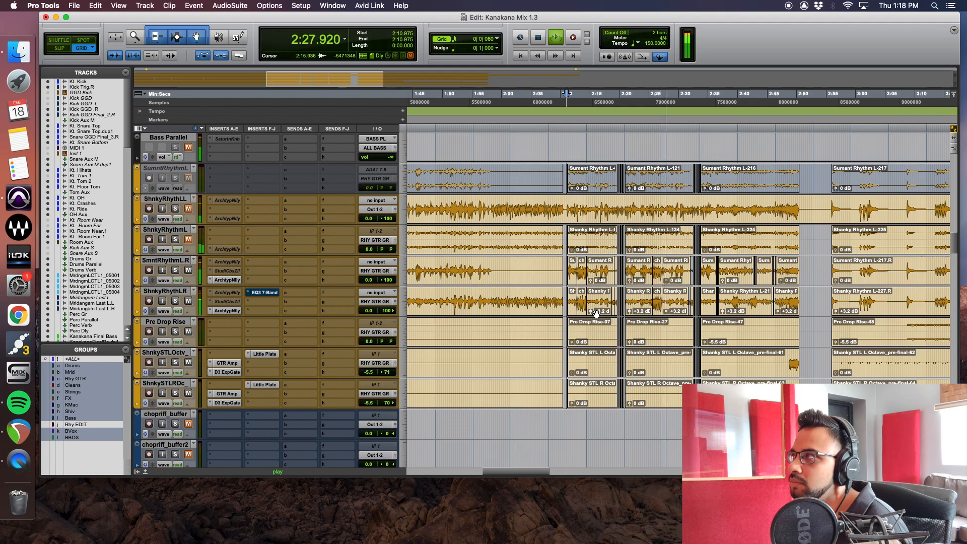
key("space")
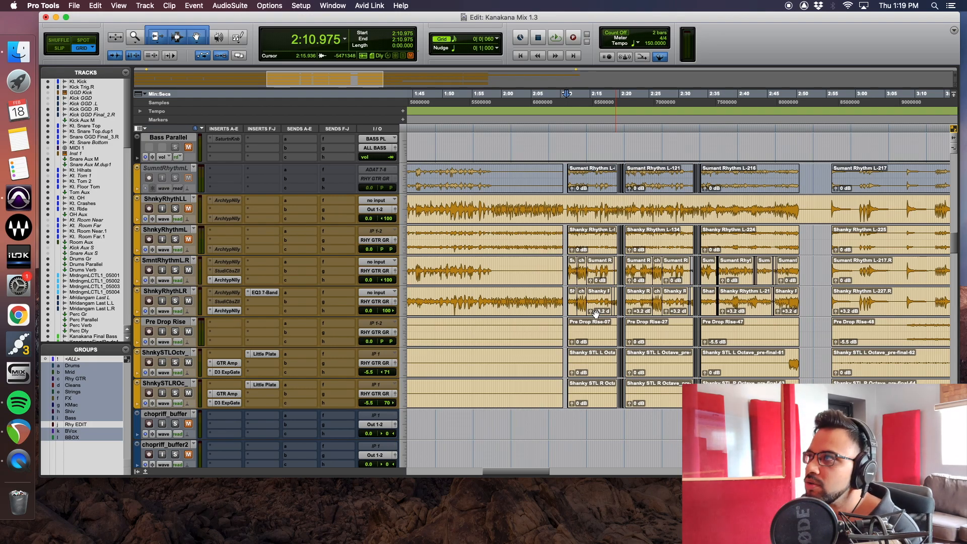
Return the edit cursor to the Start marker at 0:09.300, with the rhythm guitar tracks in view.
scroll(595, 312, "up", 6)
left_click(622, 296)
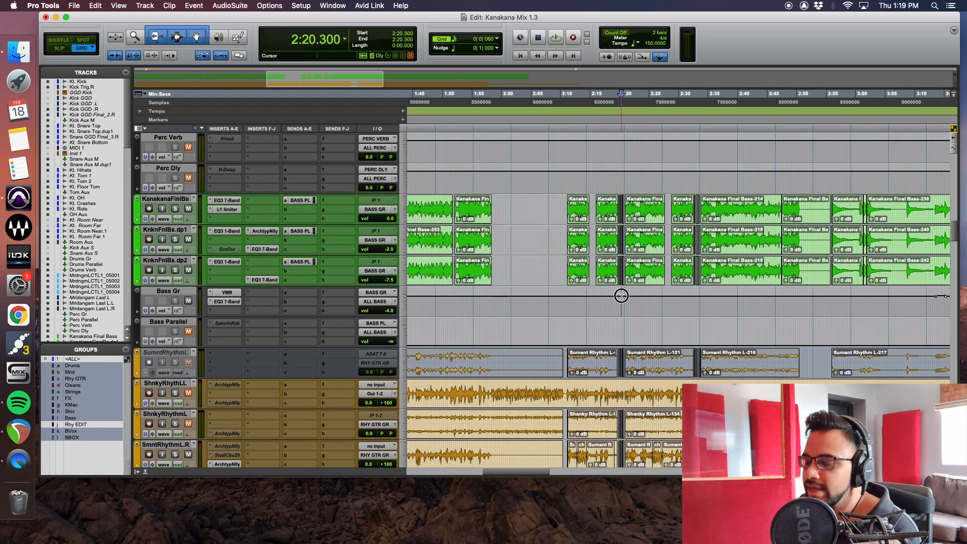
key("t")
key("t")
key("t")
scroll(658, 282, "down", 3)
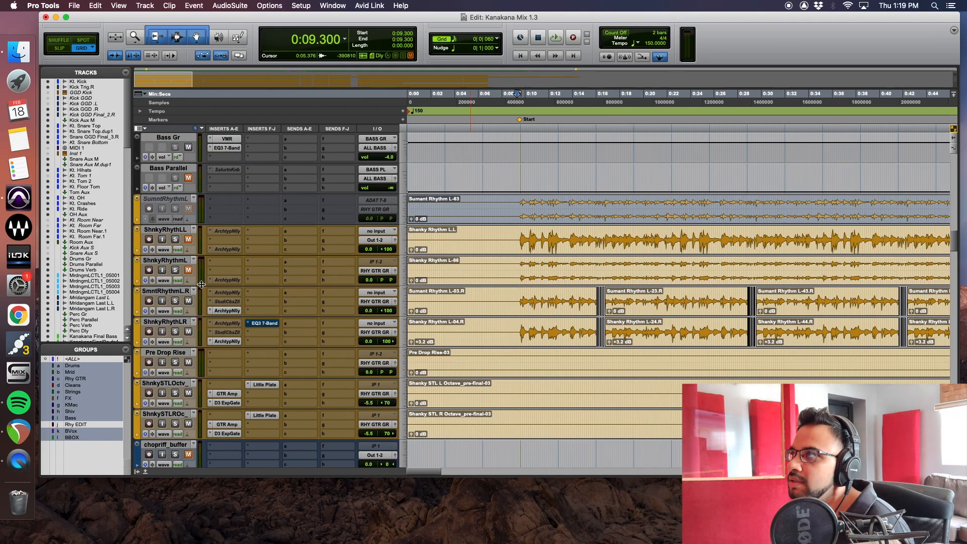
scroll(522, 270, "down", 1)
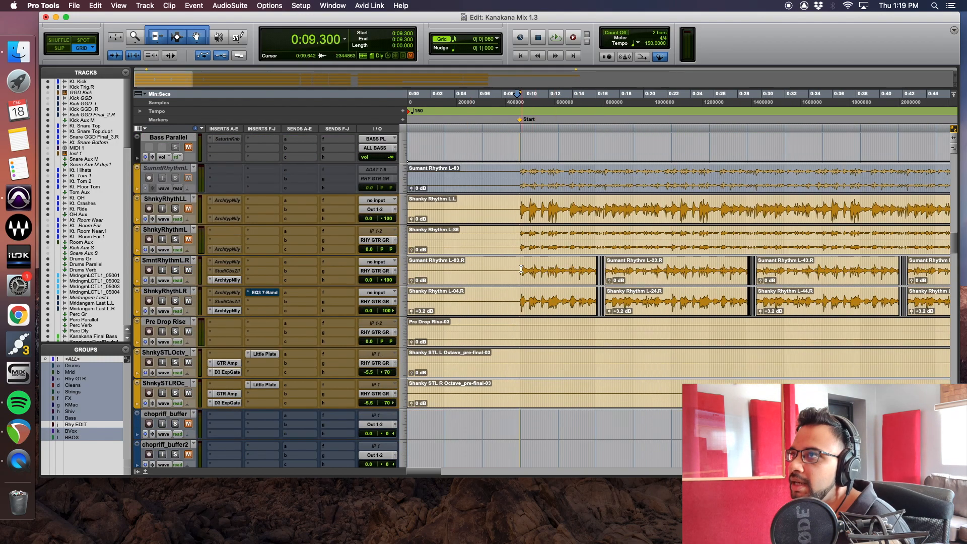
Select the two mono right-channel rhythm guitar tracks and place the edit cursor at 0:09.675.
left_click(176, 261)
left_click(177, 292, "shift")
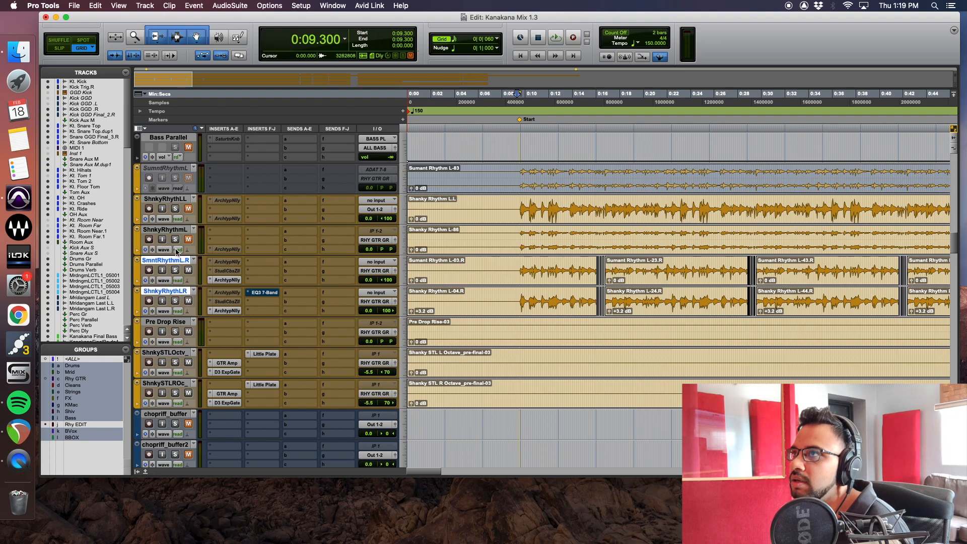
left_click(524, 270)
Select the first duplicate bass track, then select the main Kanakana Final Bass track instead.
scroll(345, 255, "up", 2)
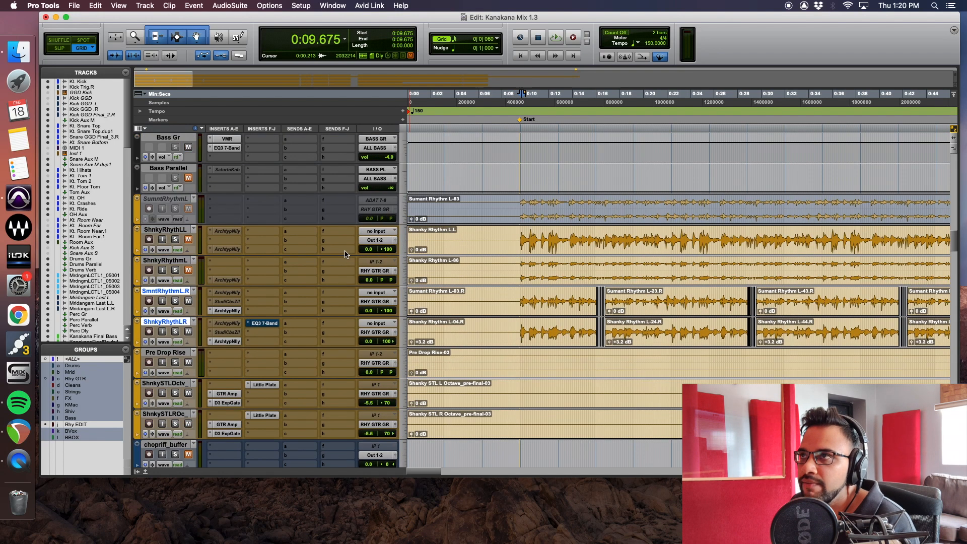
scroll(345, 254, "up", 4)
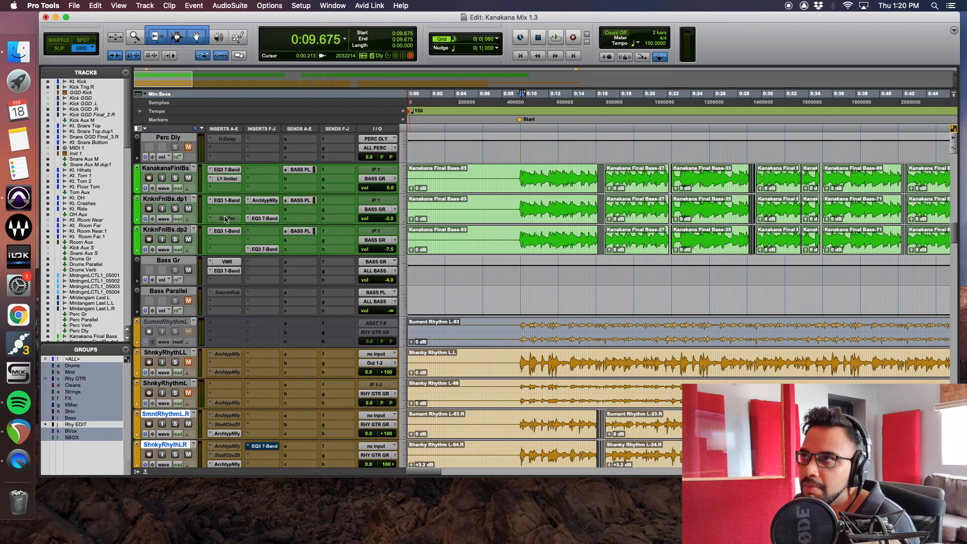
left_click(170, 199)
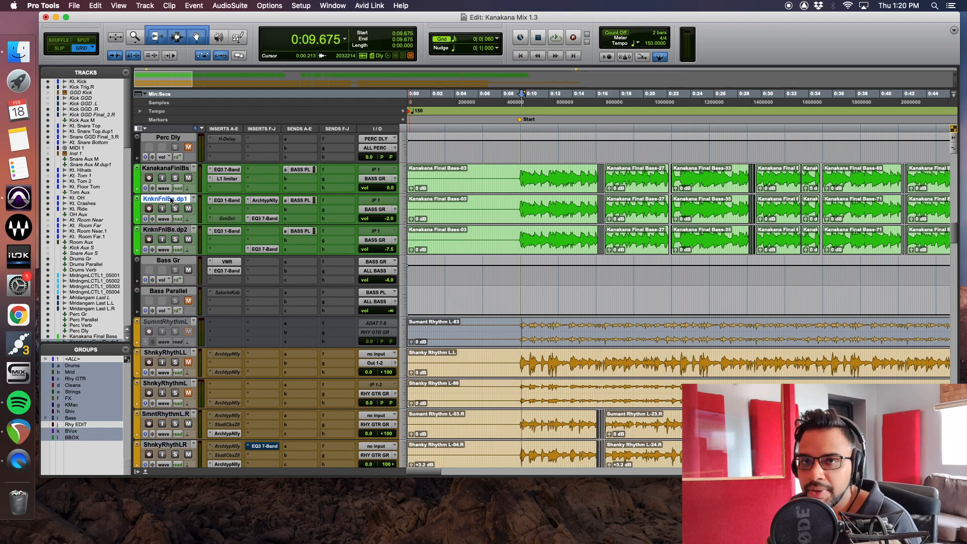
left_click(174, 169)
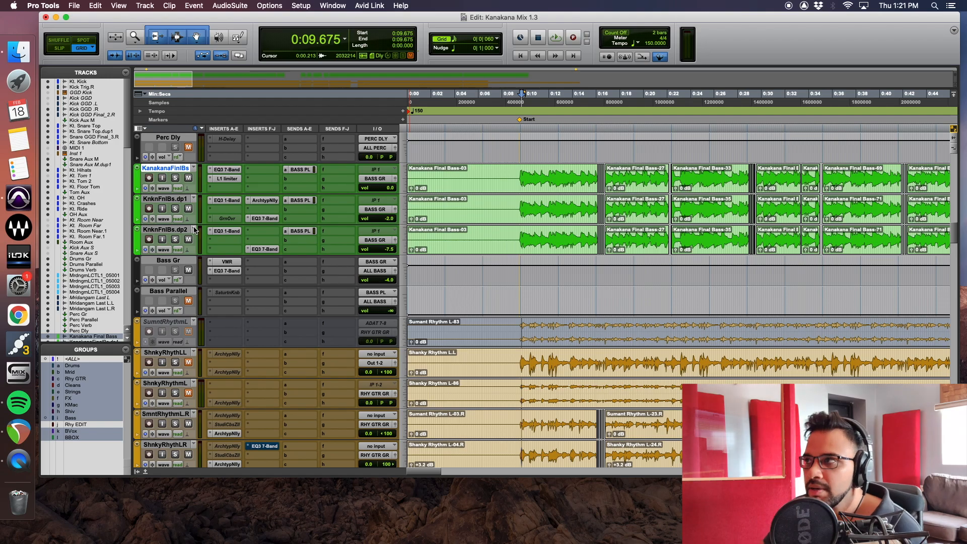
Solo the rhythm guitar tracks, play them from 0:09.675, and stop playback.
scroll(389, 219, "down", 9)
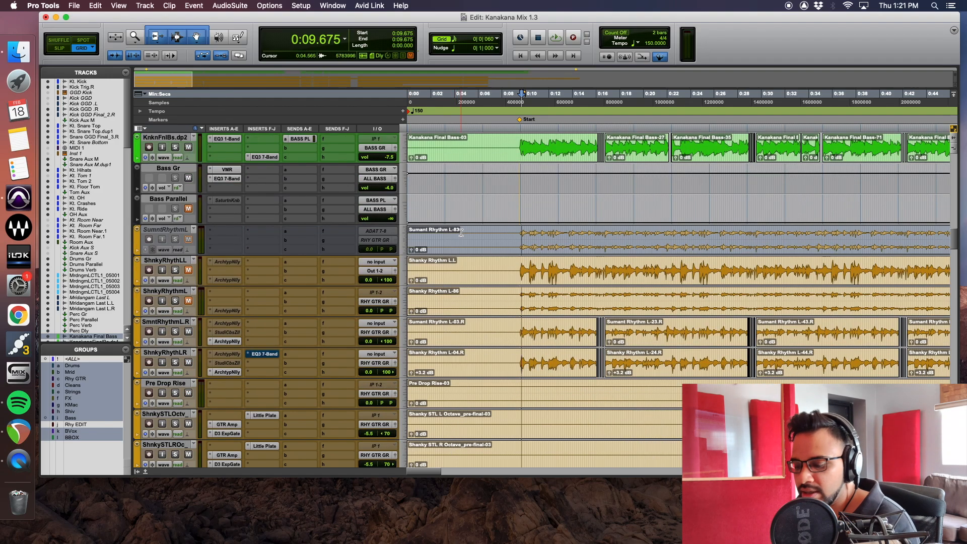
key("space")
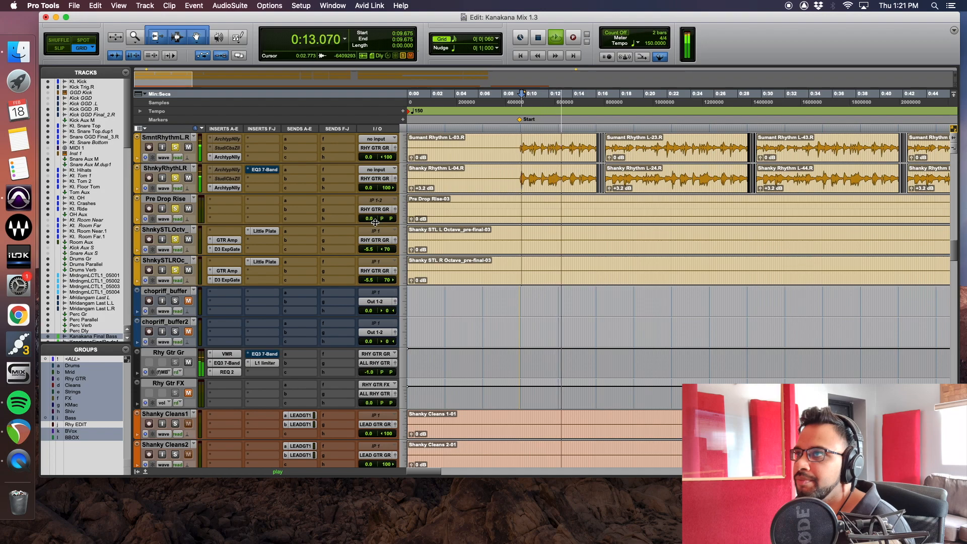
left_click(167, 374)
left_click(176, 337)
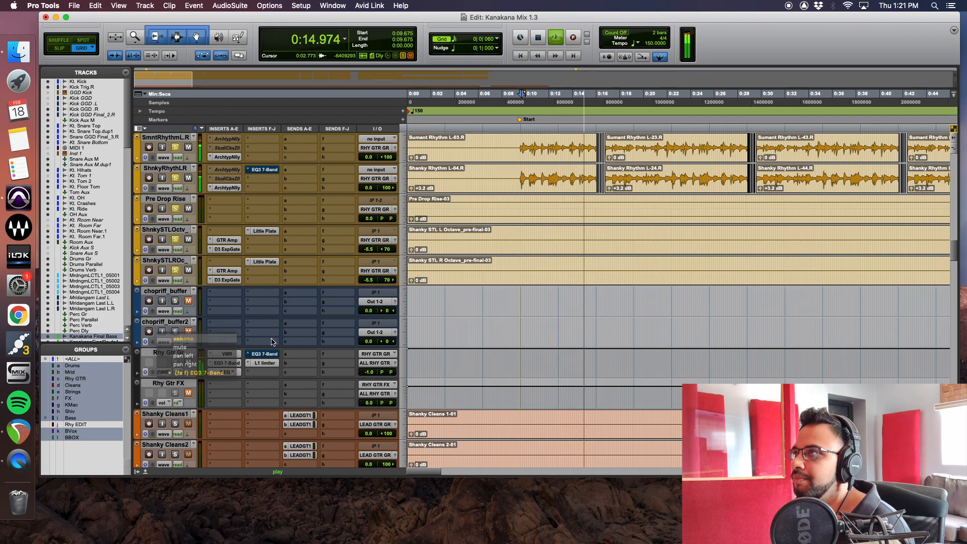
key("r")
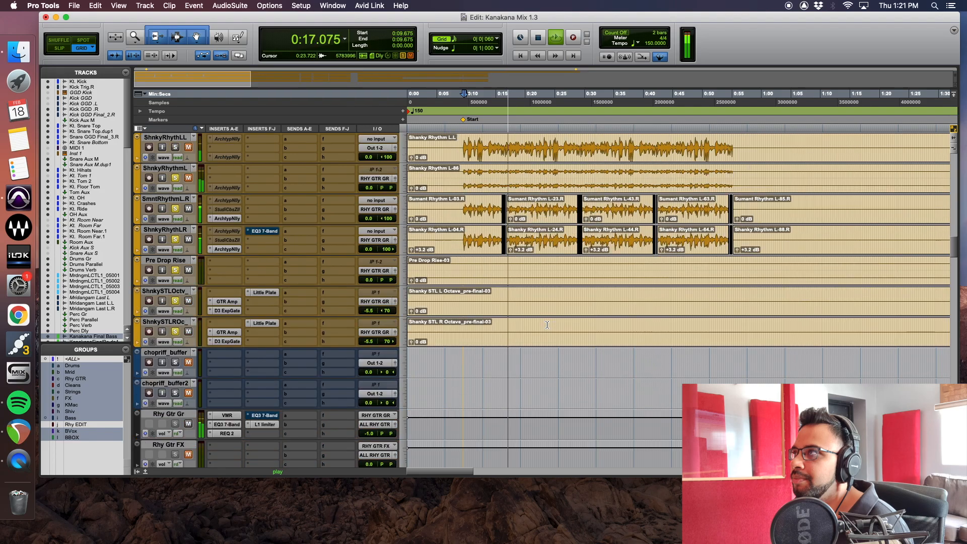
scroll(525, 233, "up", 3)
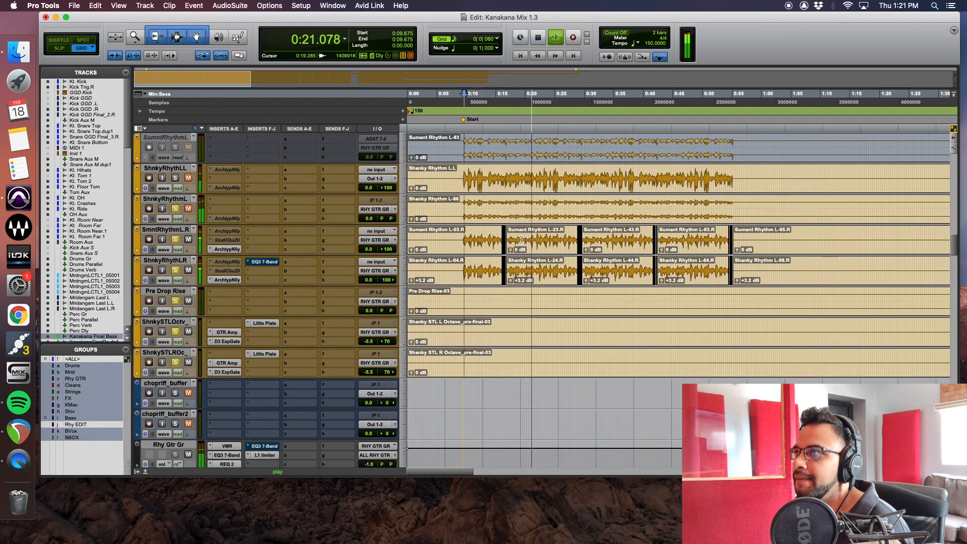
key("space")
Examine the pedals, amp head and remaining effect pages of Archetype Nolly on the first mono rhythm guitar track, then close the plug-in.
left_click(227, 250)
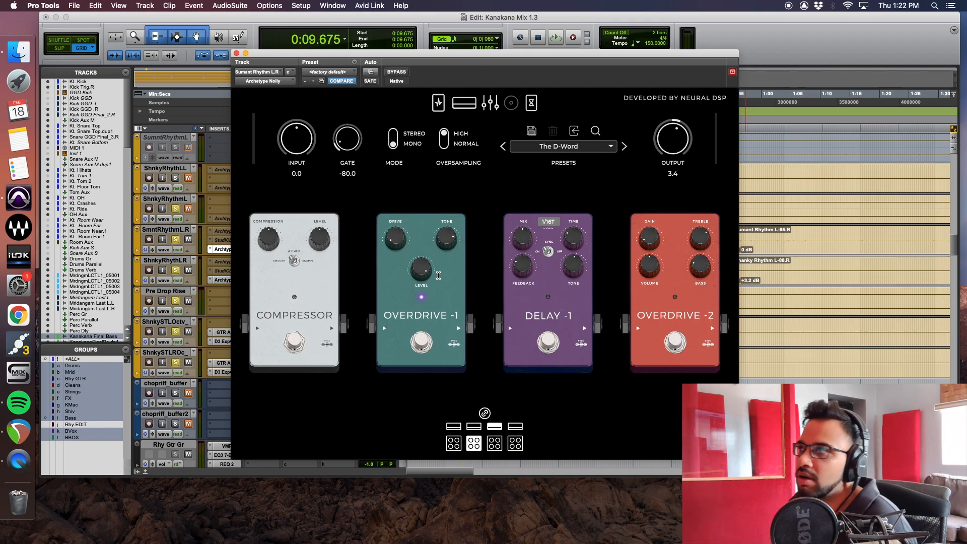
left_click(464, 103)
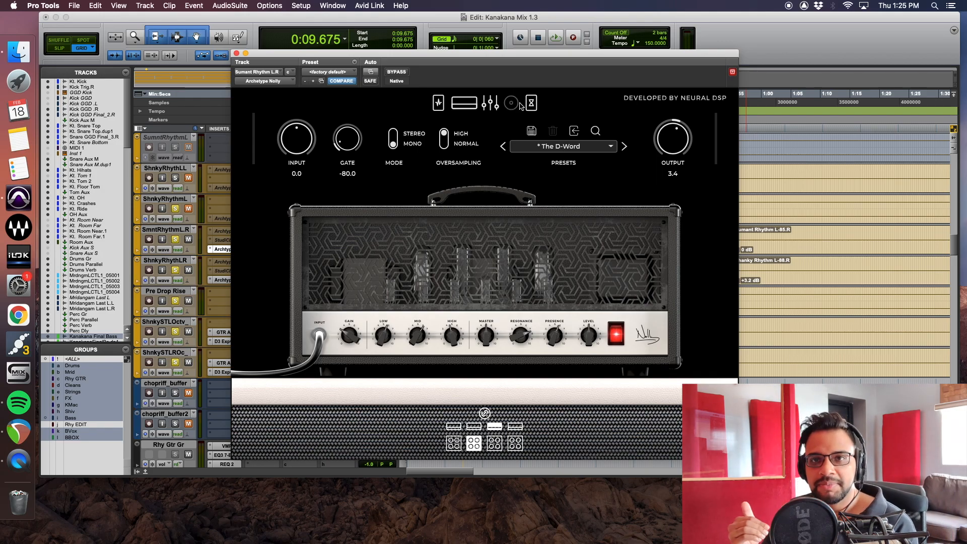
left_click(491, 104)
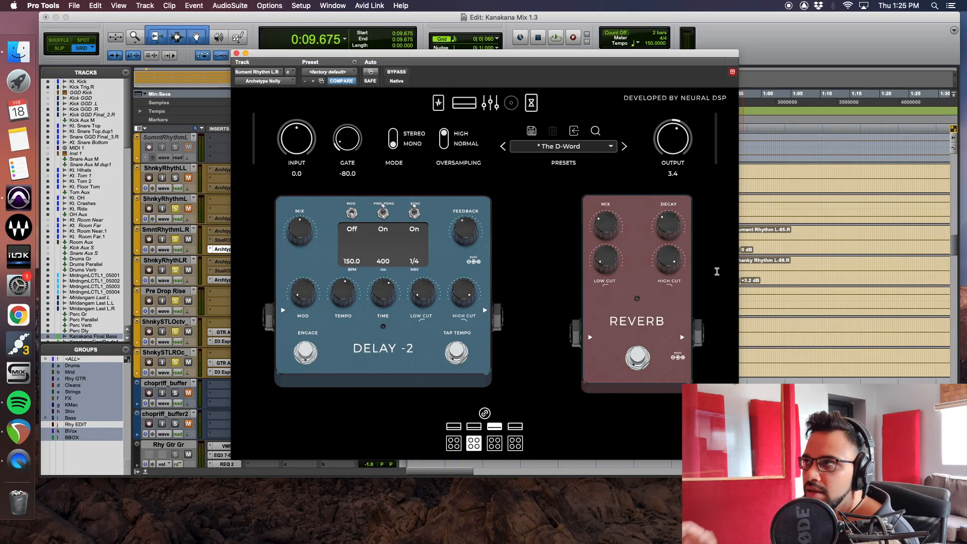
key("super+w")
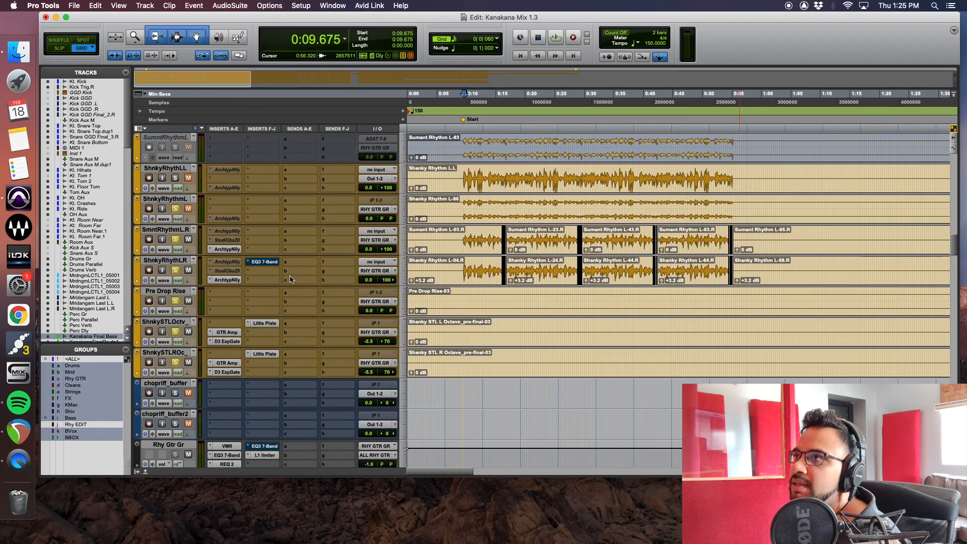
Examine the graphic EQ, pedals and time effects of Archetype Nolly on the second mono rhythm guitar track, then close it.
left_click(228, 280)
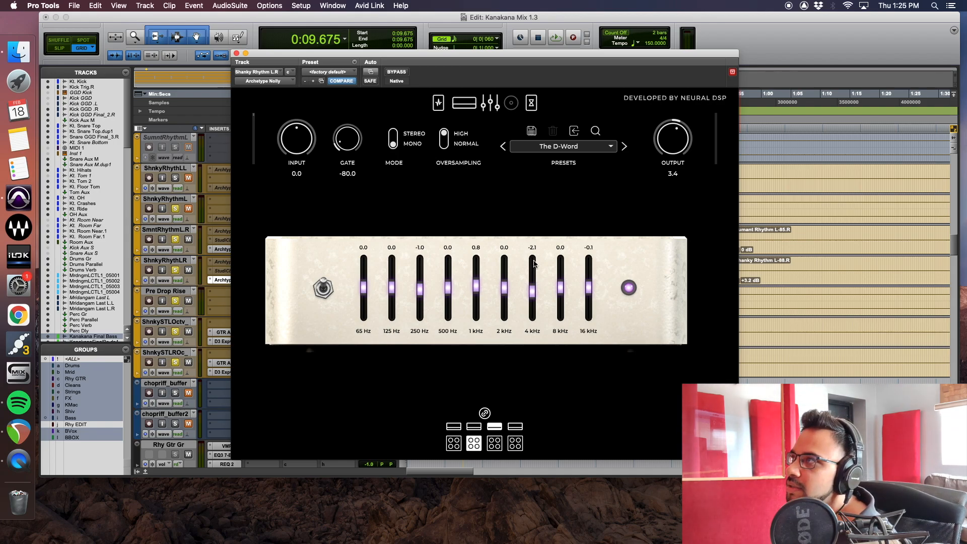
left_click(437, 104)
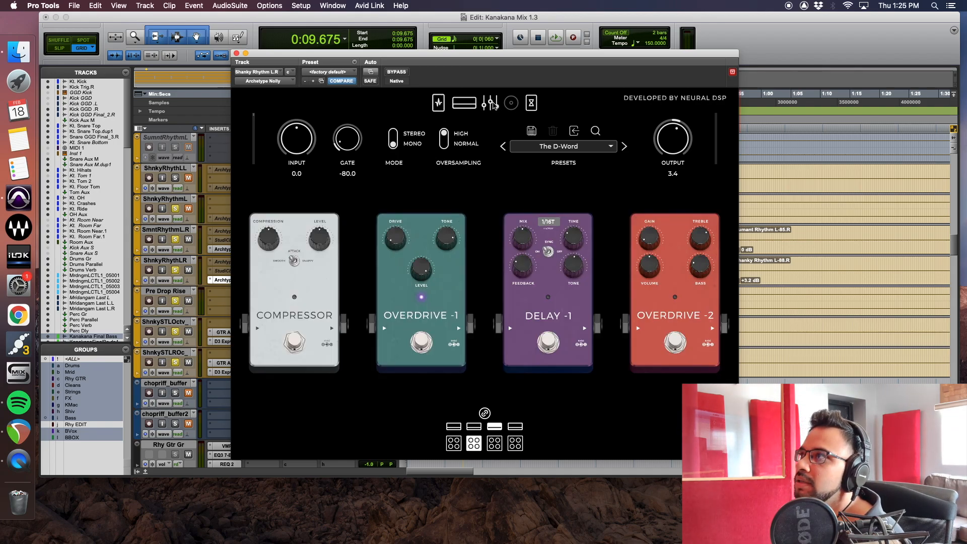
left_click(529, 105)
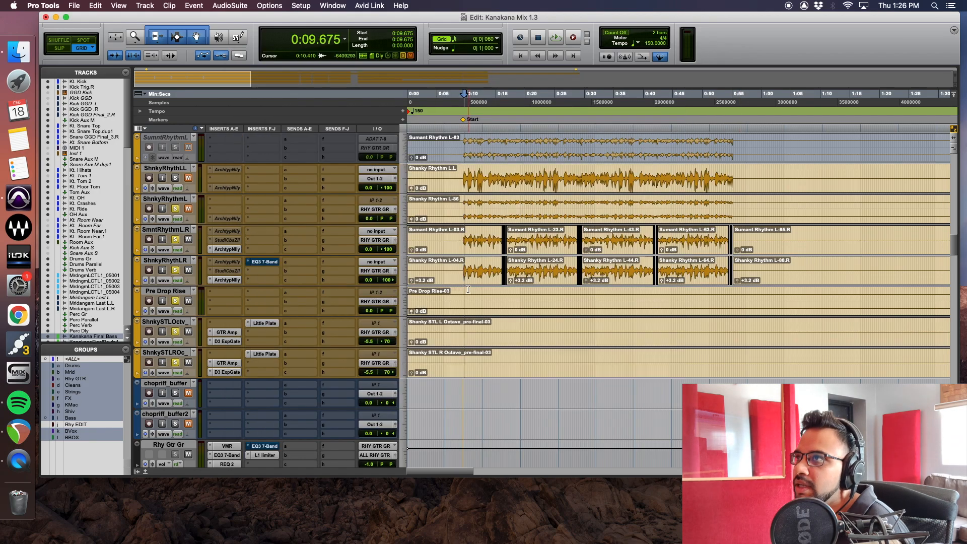
Examine the cabinet, speaker and microphone settings of Studio Cabs Zilla on both mono rhythm guitar tracks, closing each plug-in window.
left_click(227, 241)
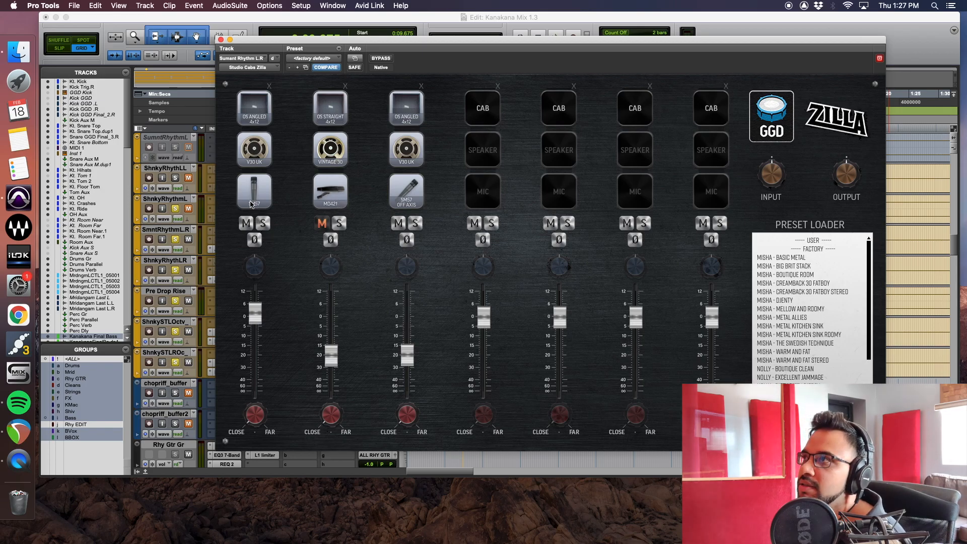
left_click(220, 39)
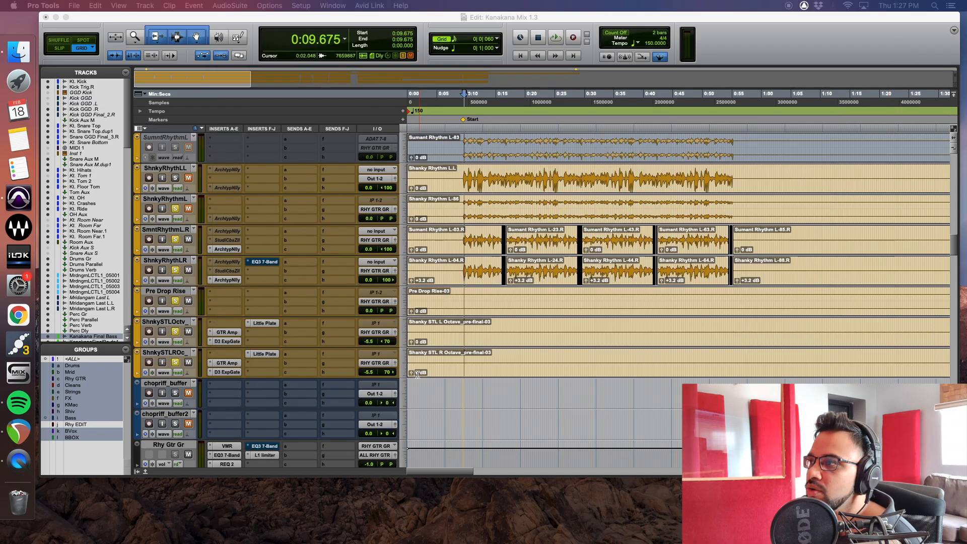
key("super+Tab")
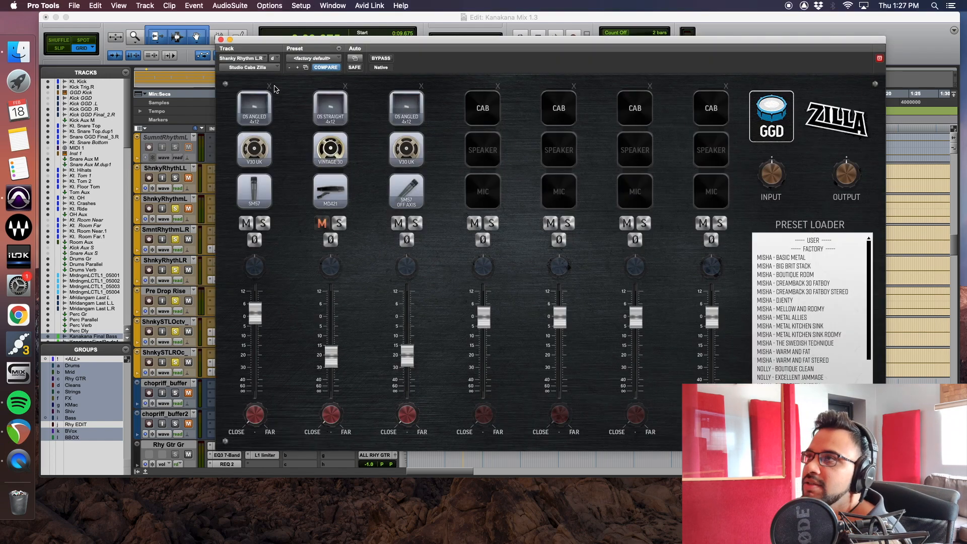
left_click(221, 39)
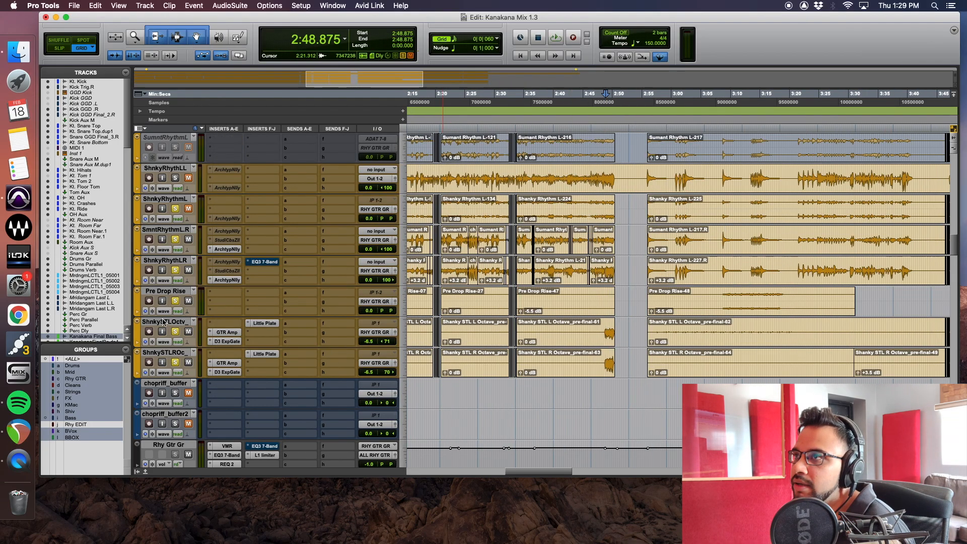
View the GTR Amp settings on the left STL octave guitar track, close the plug-in, and take the Pre Drop Rise track out of solo.
left_click(227, 332)
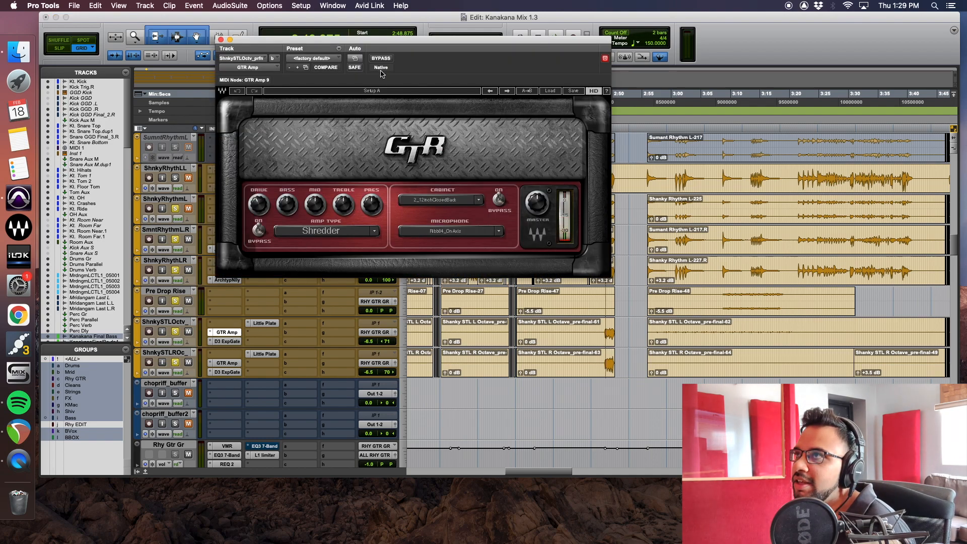
left_click(221, 39)
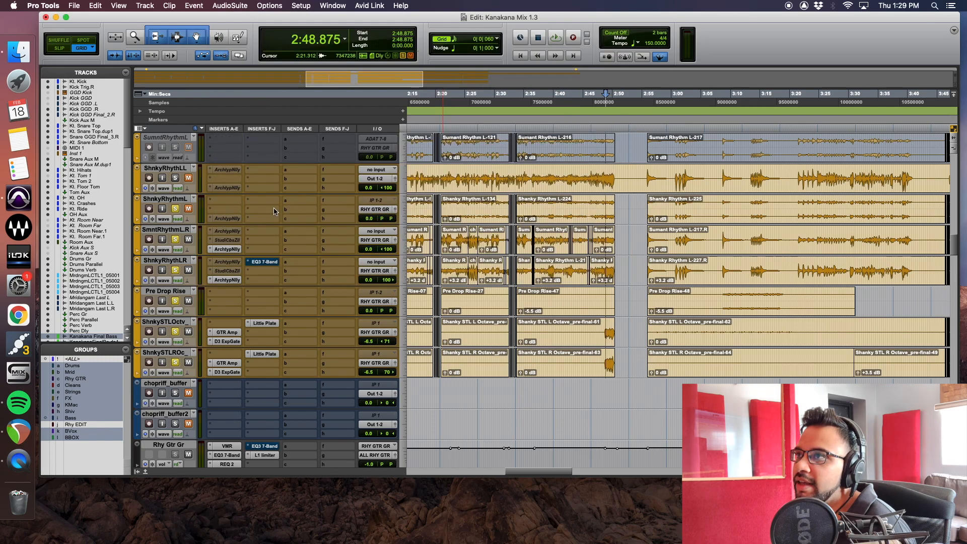
left_click(175, 301)
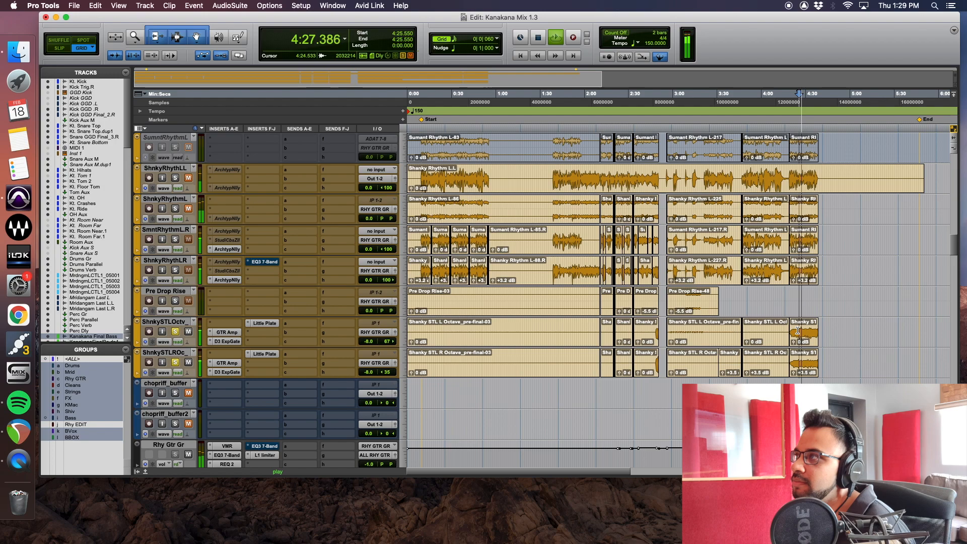
Display the pan automation on the STL octave guitar tracks, then view the Little Plate reverb settings on the left track and close the plug-in.
key("t")
key("t")
scroll(529, 319, "right", 3)
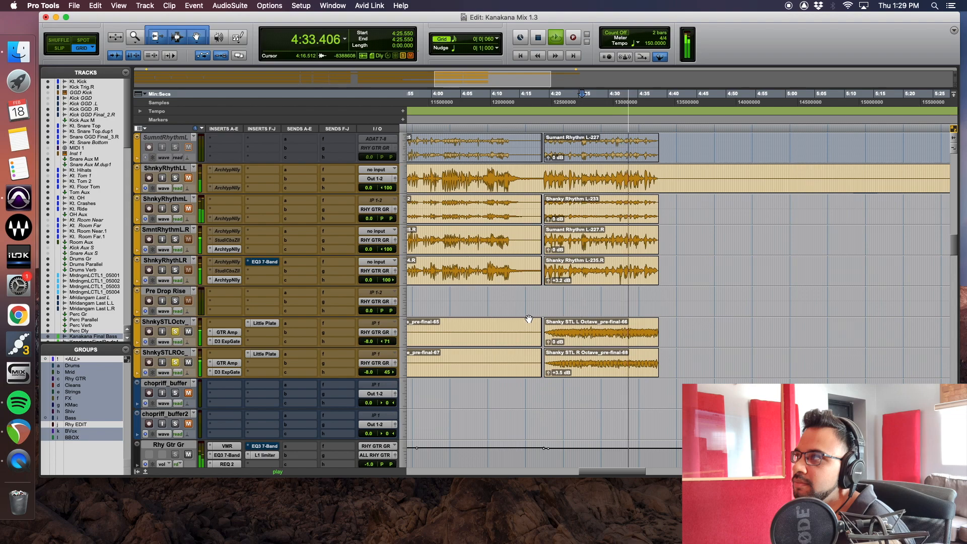
key("space")
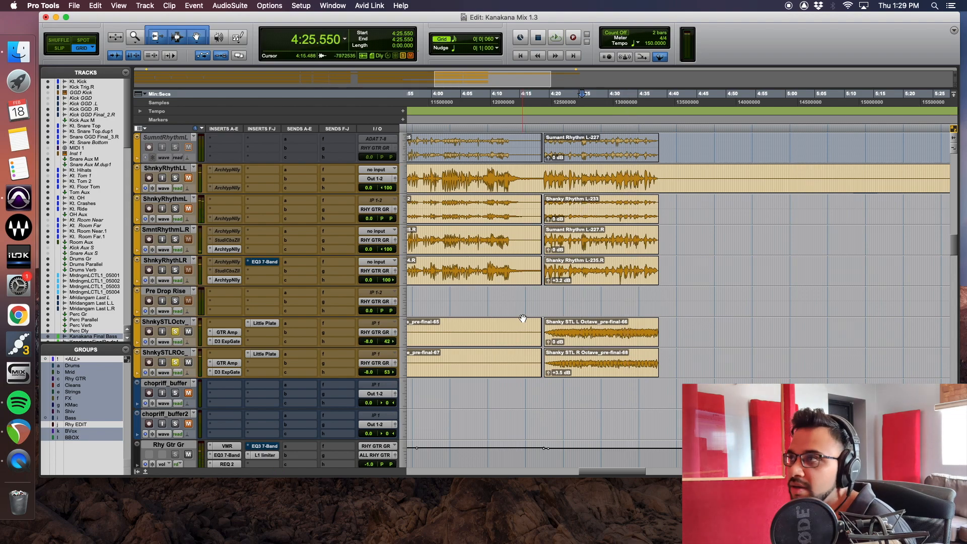
left_click(165, 343)
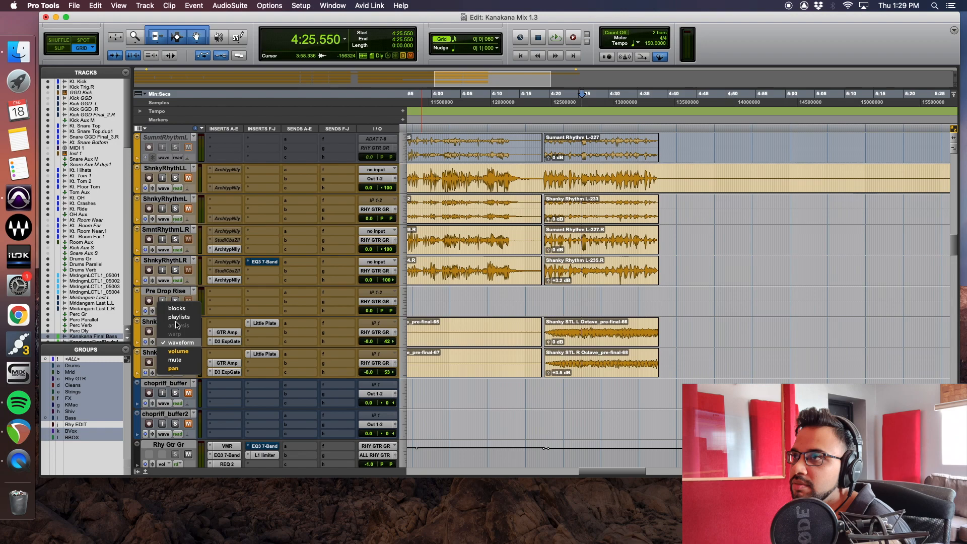
left_click(171, 340)
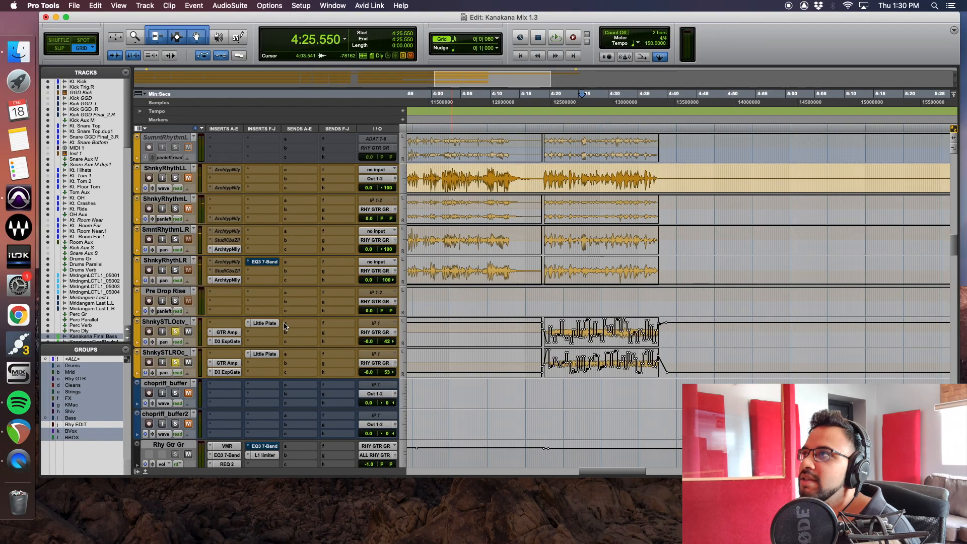
left_click(271, 324)
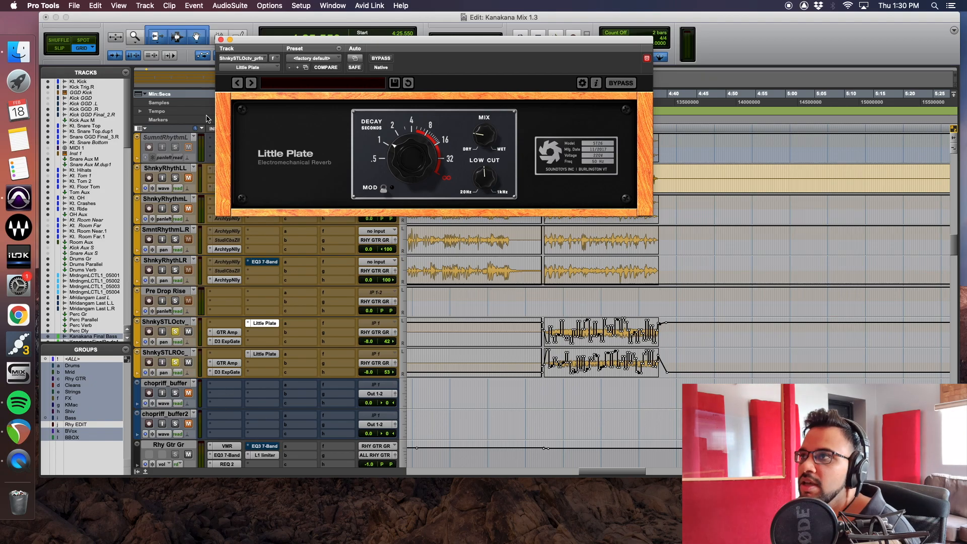
left_click(221, 40)
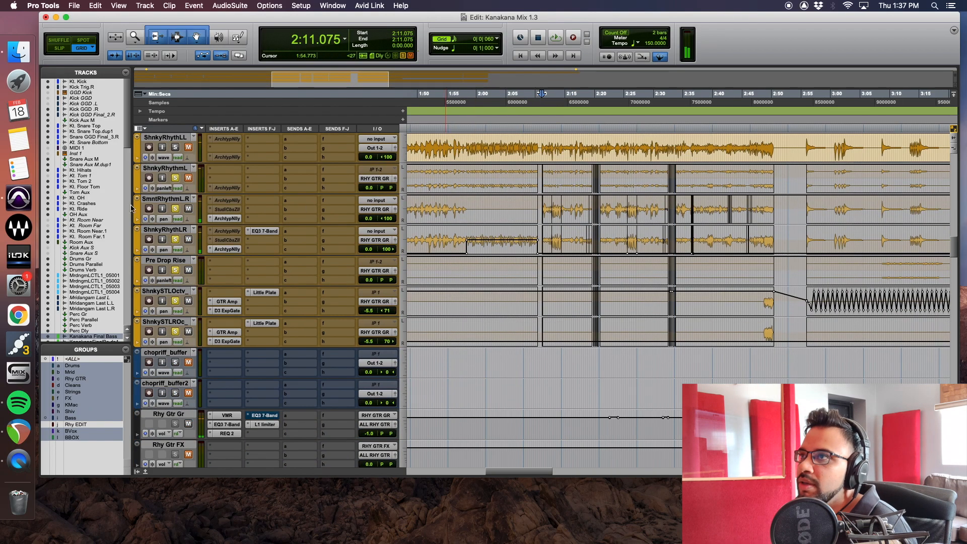
Examine the VC 2A compressor, C4 multiband and L1 limiter on the Rhy Gtr Gr bus, playing a passage through the limiter.
scroll(241, 252, "down", 3)
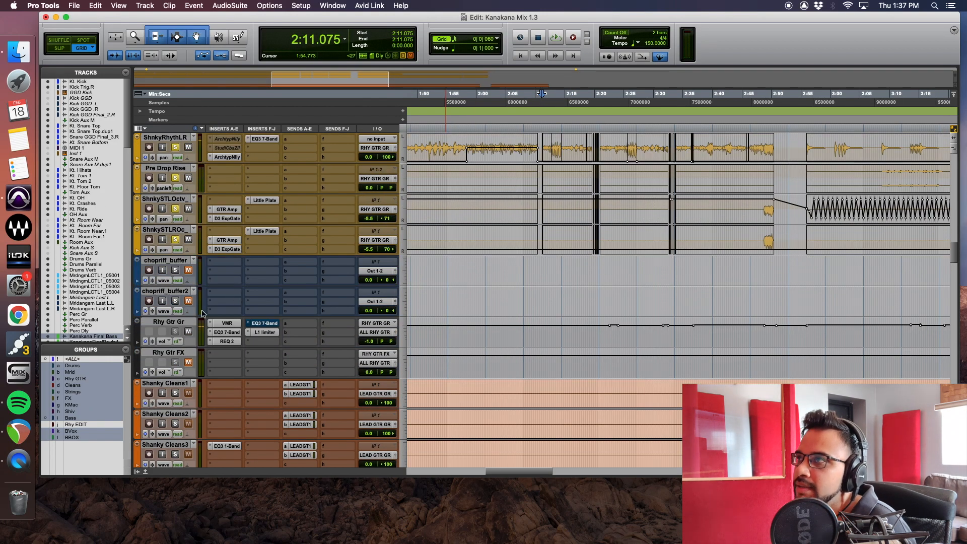
left_click(227, 323)
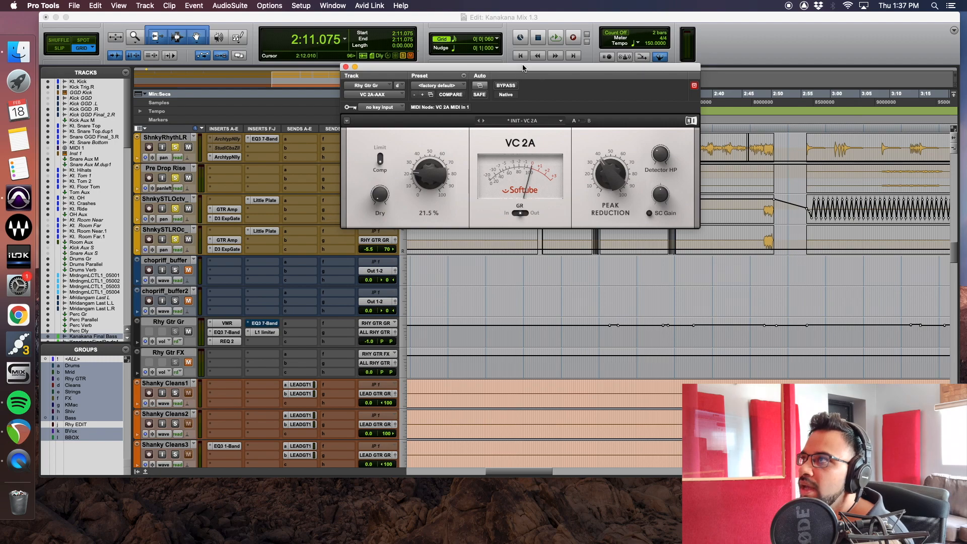
left_click_drag(523, 68, 458, 127)
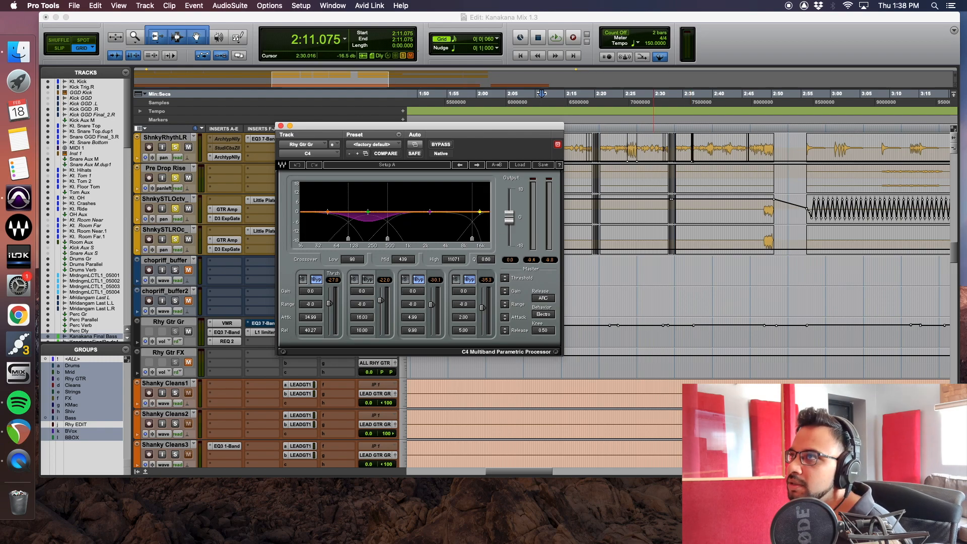
left_click(262, 332)
left_click_drag(406, 116, 425, 120)
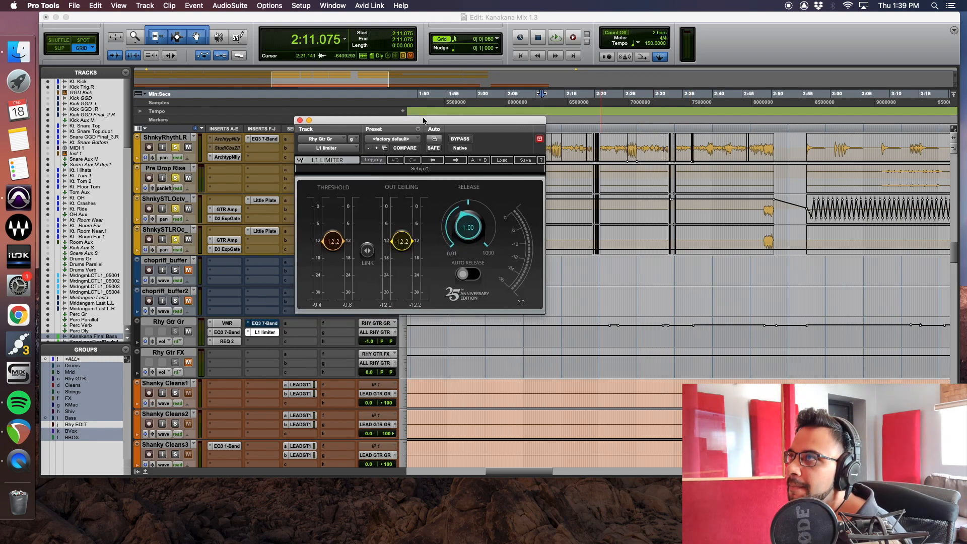
key("space")
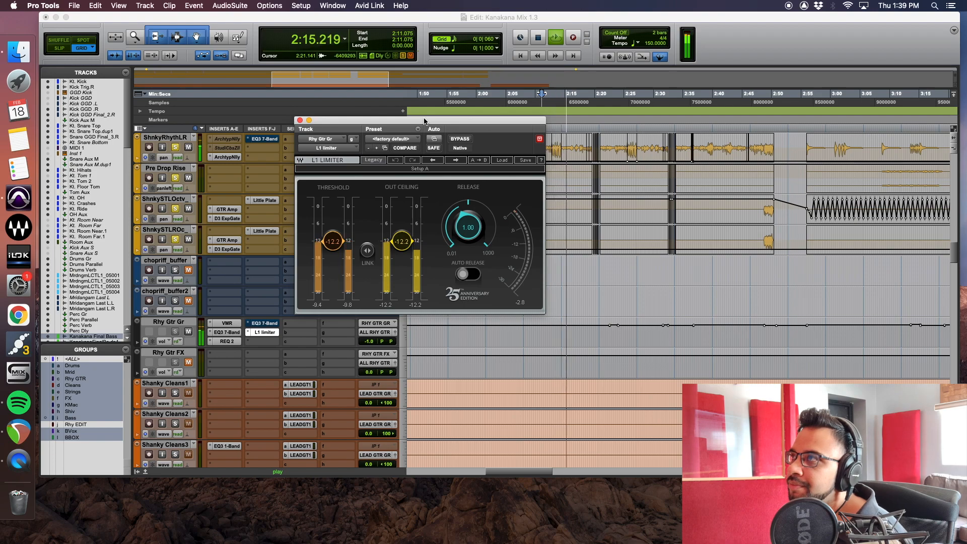
key("space")
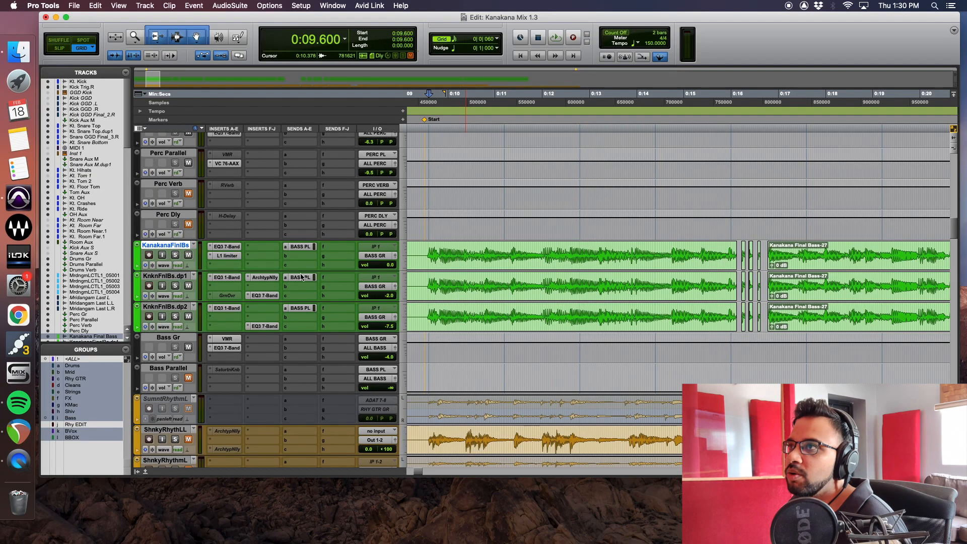
Solo the three Kanakana Final Bass tracks together and play their opening section from 0:09.300.
left_click(175, 255)
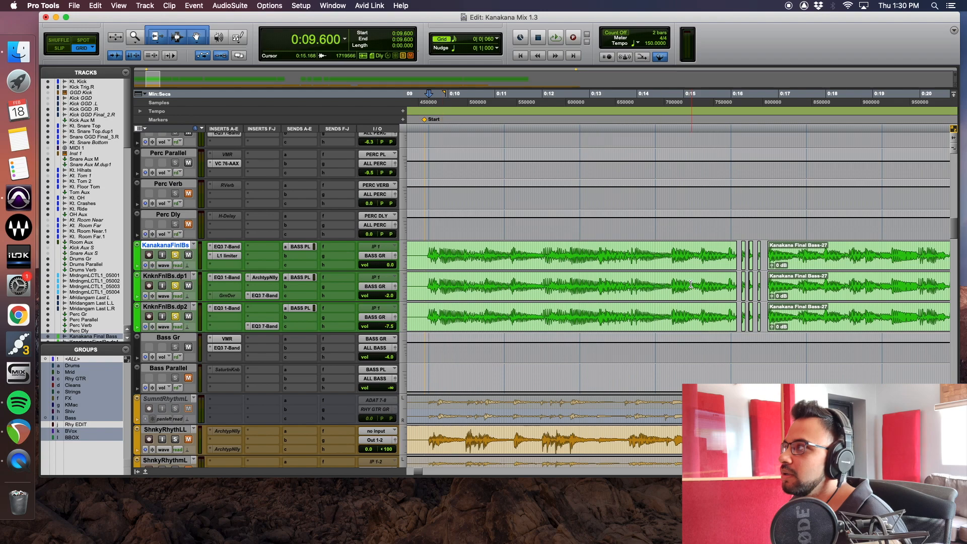
key("r")
left_click(547, 341)
key("space")
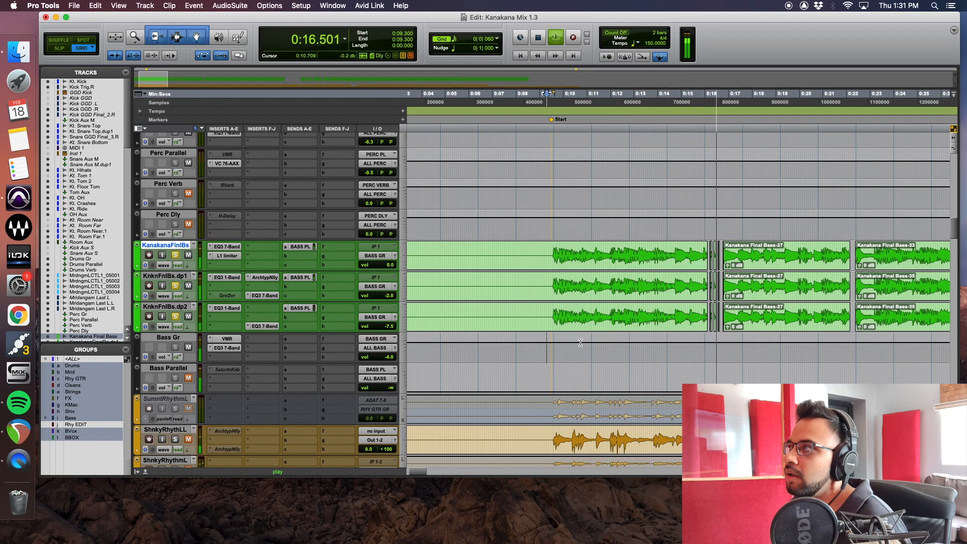
key("space")
Solo only the first Kanakana Final Bass track and play the opening section from 0:09.300.
left_click(175, 255)
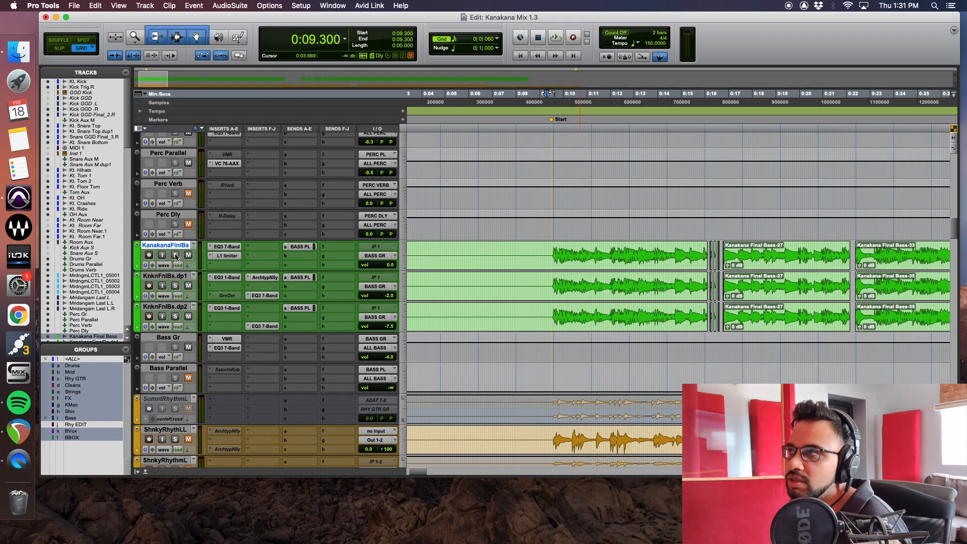
key("space")
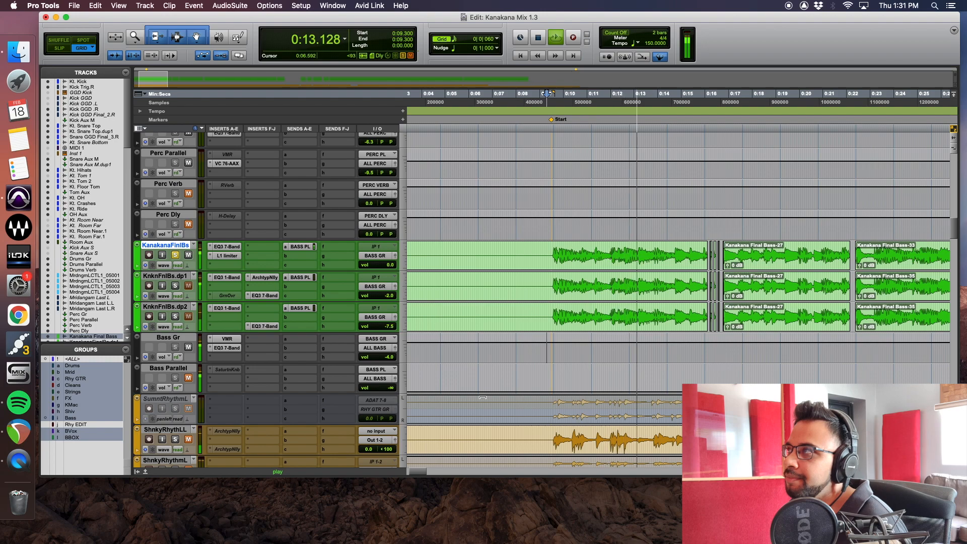
key("space")
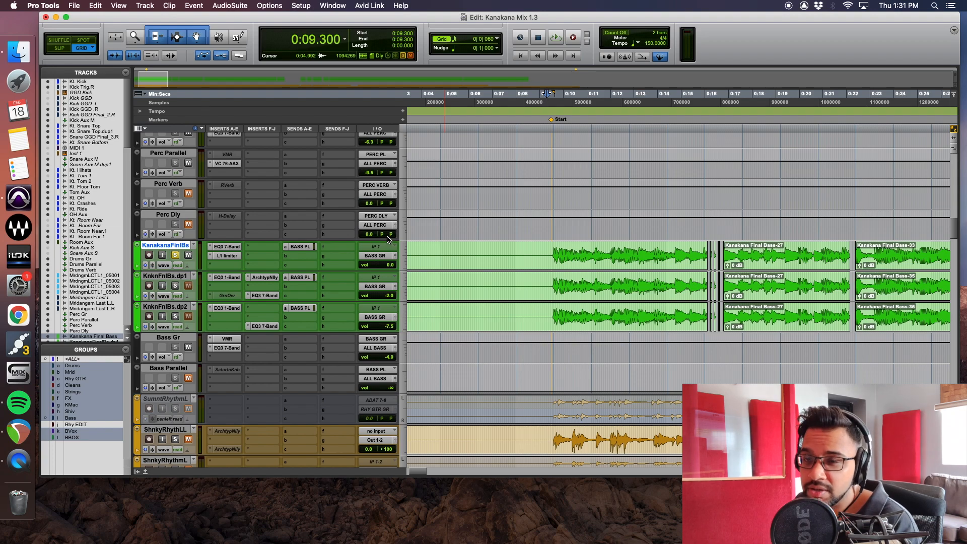
Switch the solo to the first duplicate bass track (dp1) and play it through the short cut clips in the opening section.
left_click(176, 256)
left_click(174, 287)
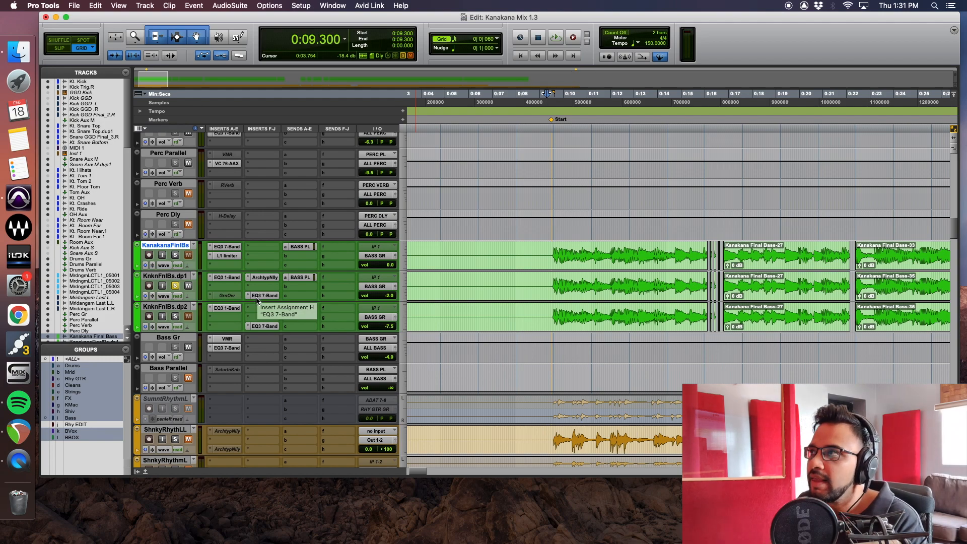
key("space")
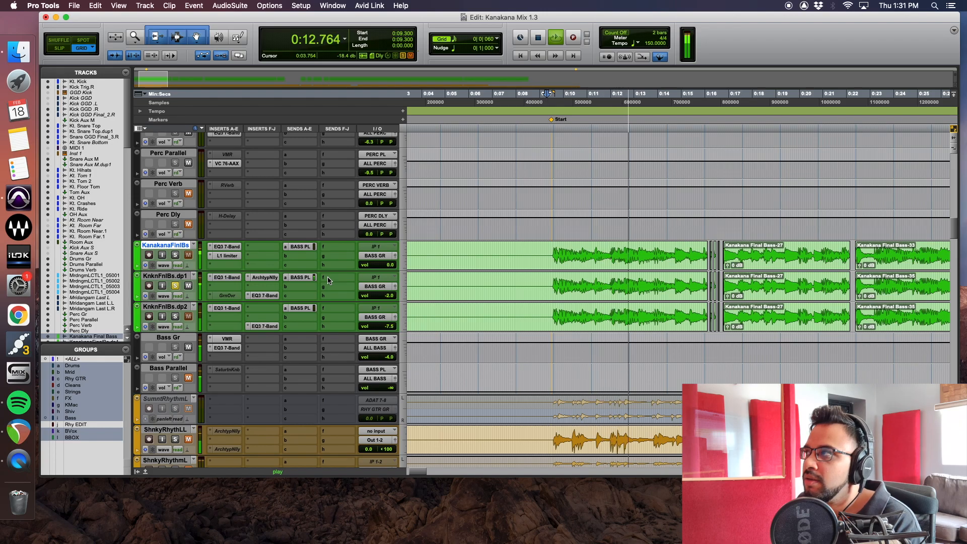
key("t")
scroll(542, 306, "right", 1)
key("t")
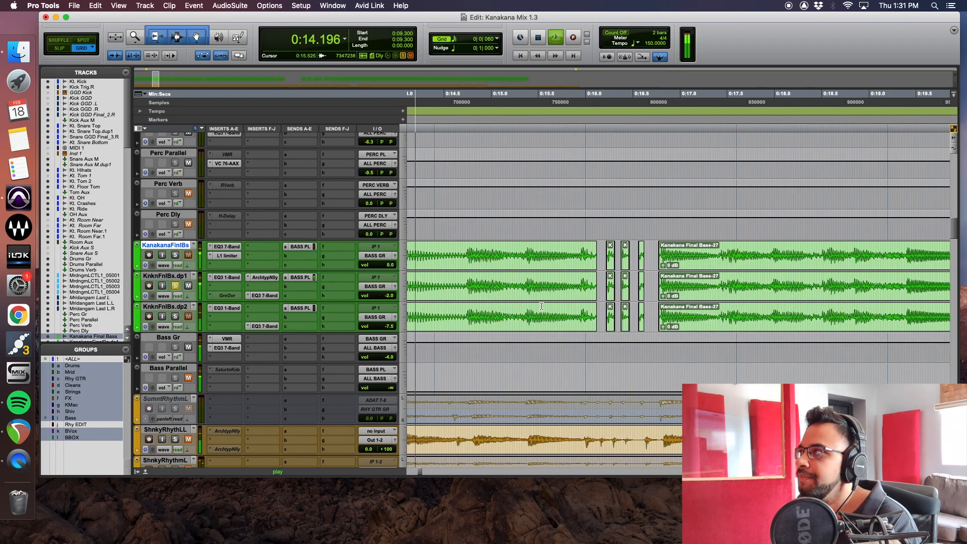
key("t")
key("r")
key("r")
key("r")
scroll(627, 318, "right", 2)
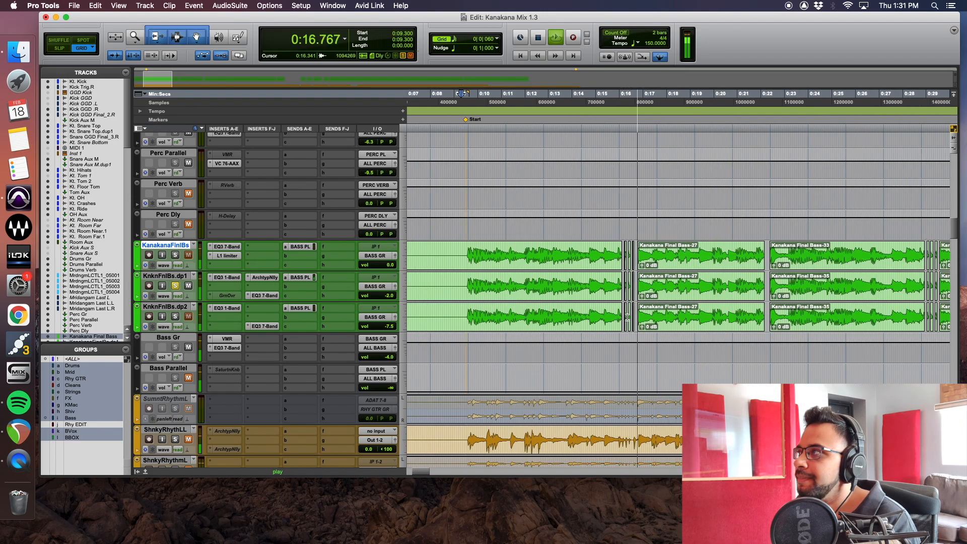
key("space")
Play the opening section with only the second duplicate bass track (dp2) soloed.
key("r")
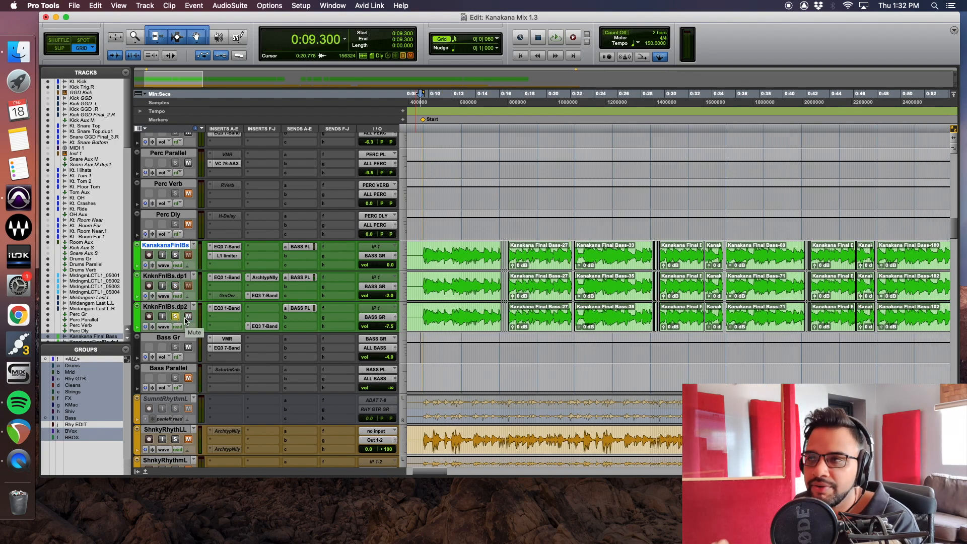
key("space")
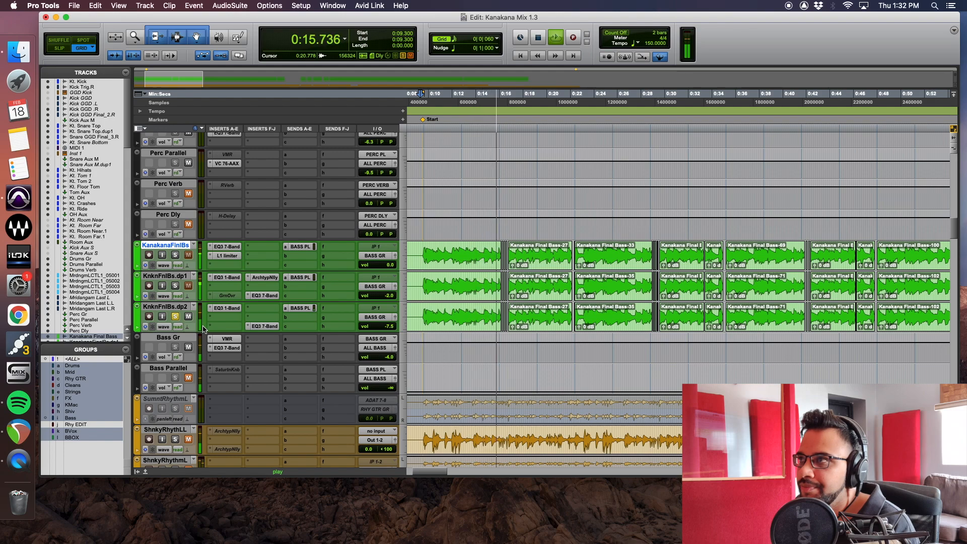
key("space")
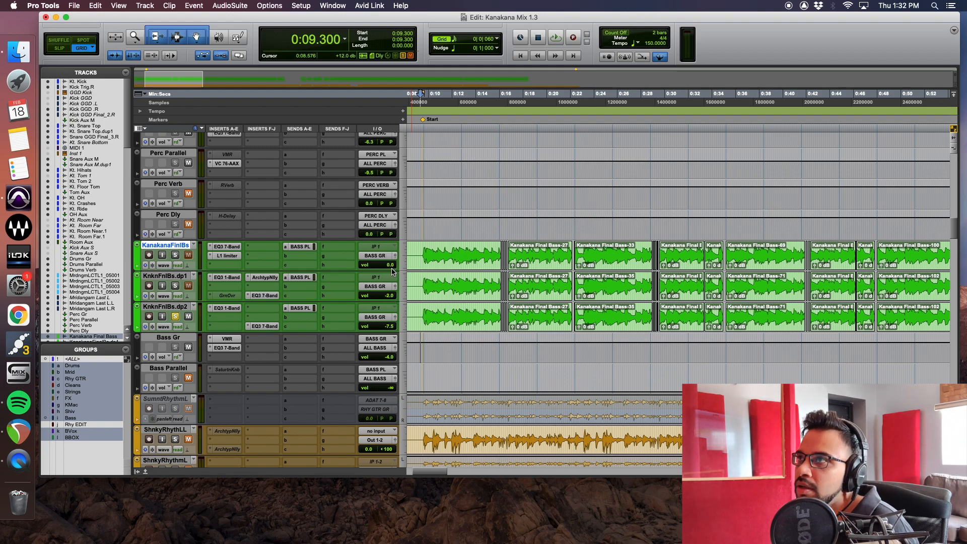
Examine the main bass track's EQ, then the high-pass EQ, Archetype Nolly amp and 7-band EQ on the dp1 bass track.
left_click(222, 247)
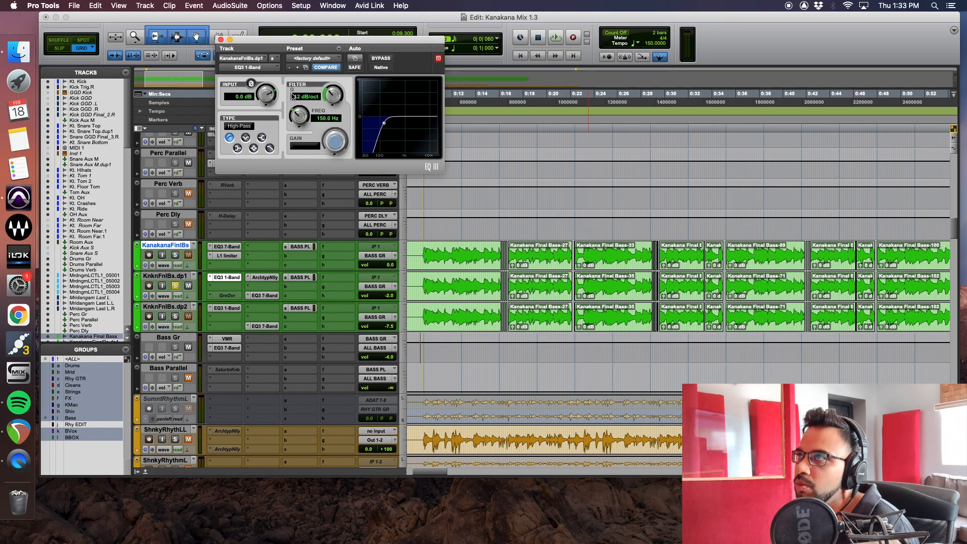
left_click(264, 277)
left_click_drag(417, 40, 561, 89)
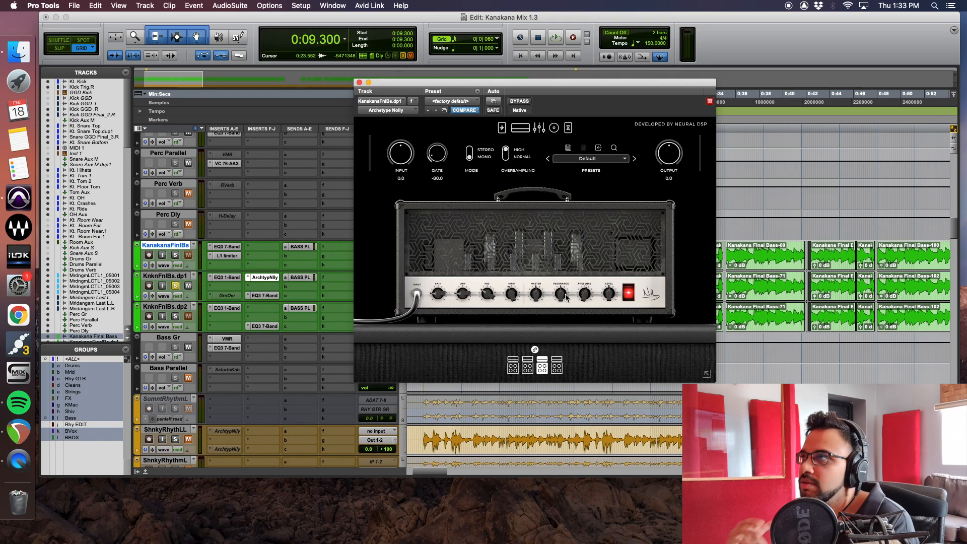
left_click(271, 295)
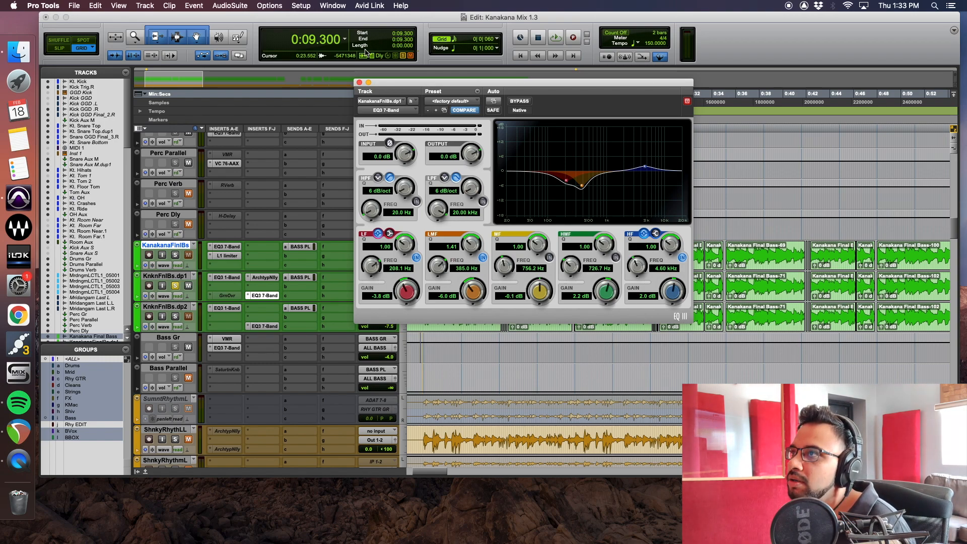
left_click(359, 83)
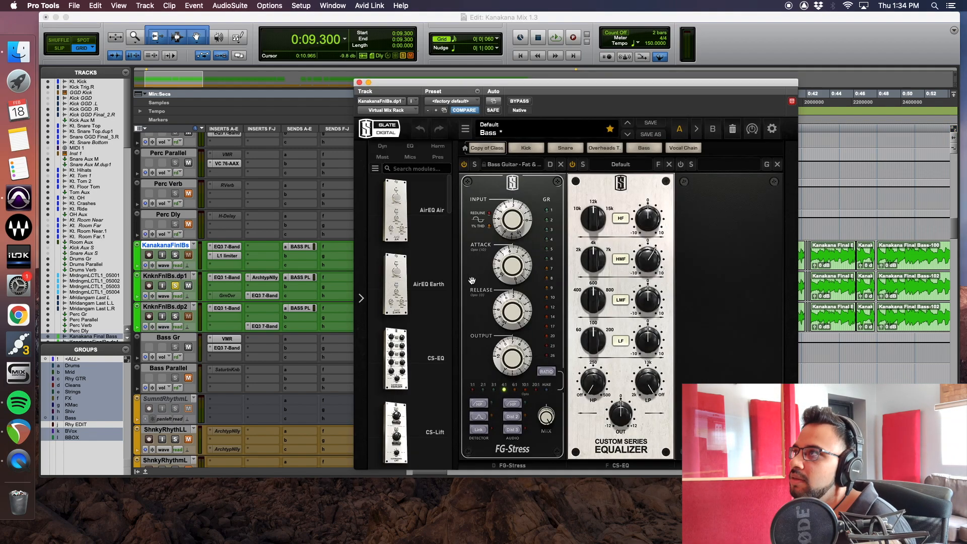
Examine the Virtual Mix Rack and L1 limiter on the dp1 bass track and the main bass track's L1 limiter, playing the opening section.
left_click_drag(551, 102, 533, 82)
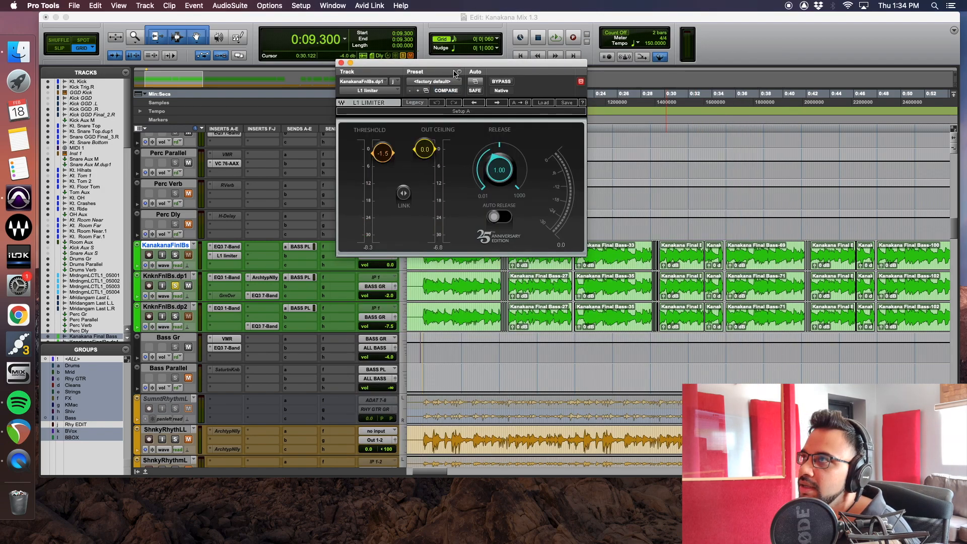
left_click_drag(459, 62, 471, 73)
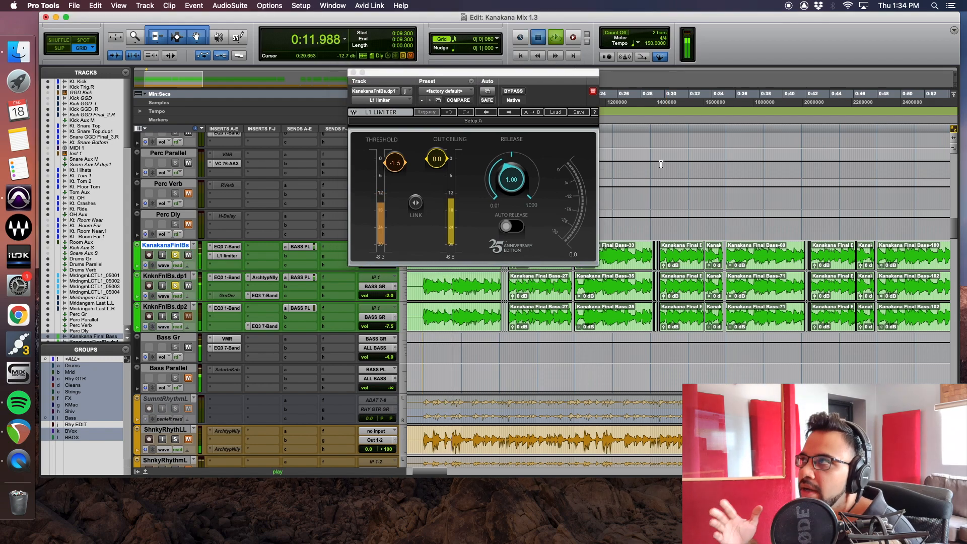
key("space")
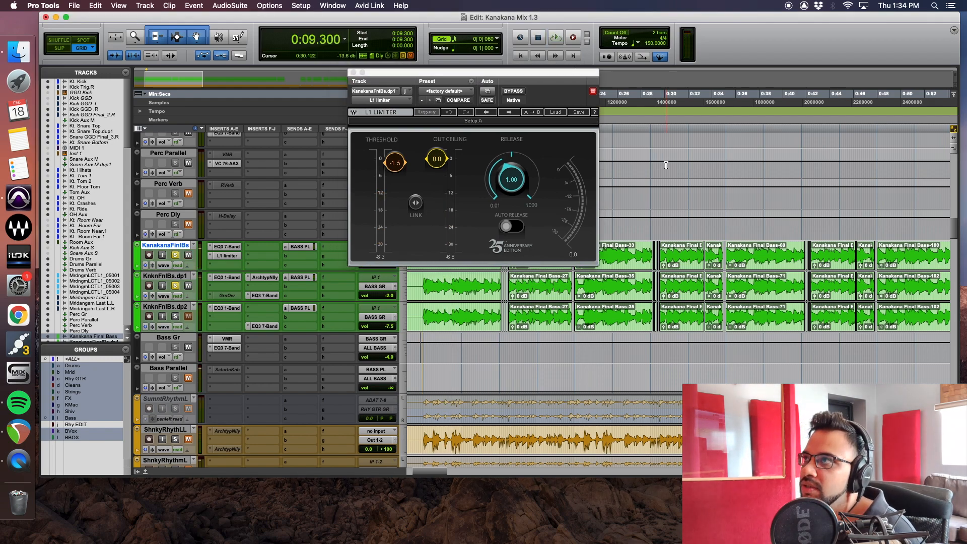
left_click(233, 256)
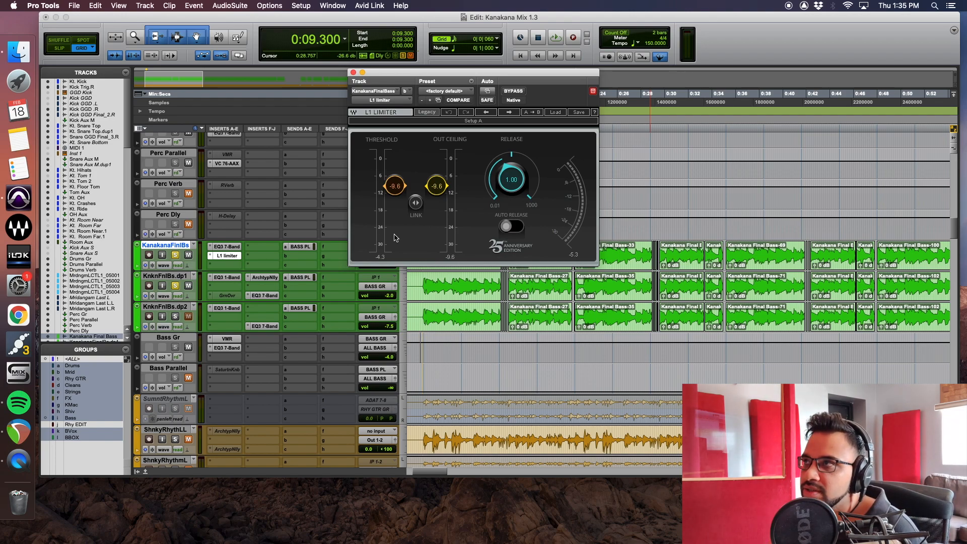
key("space")
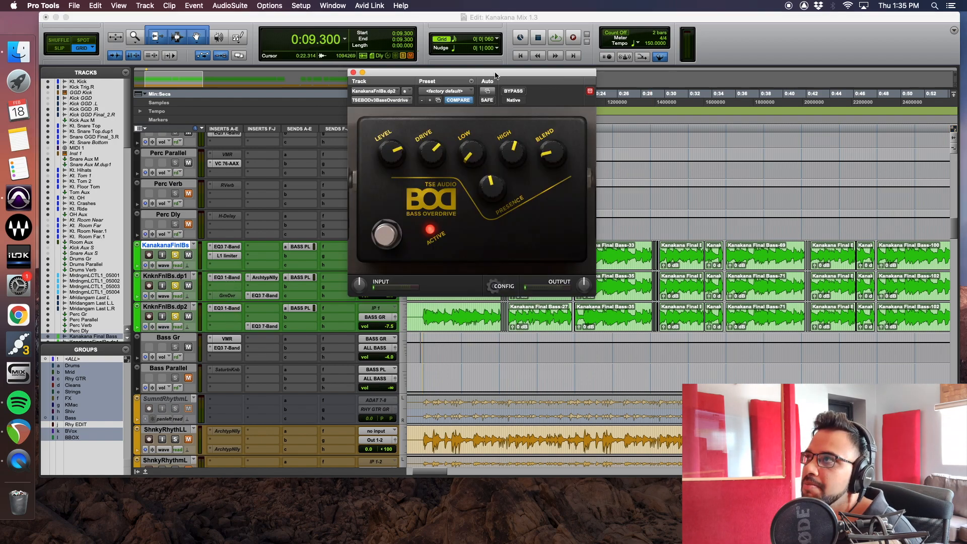
Examine the BOD Bass Overdrive and 7-band EQ settings on the dp2 bass track, then close the plug-in window.
left_click_drag(495, 75, 497, 88)
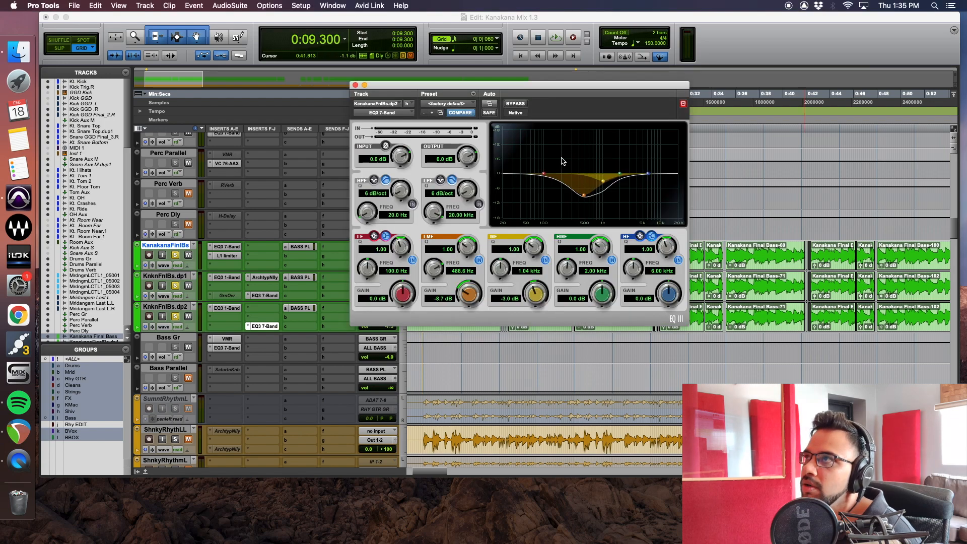
left_click(356, 84)
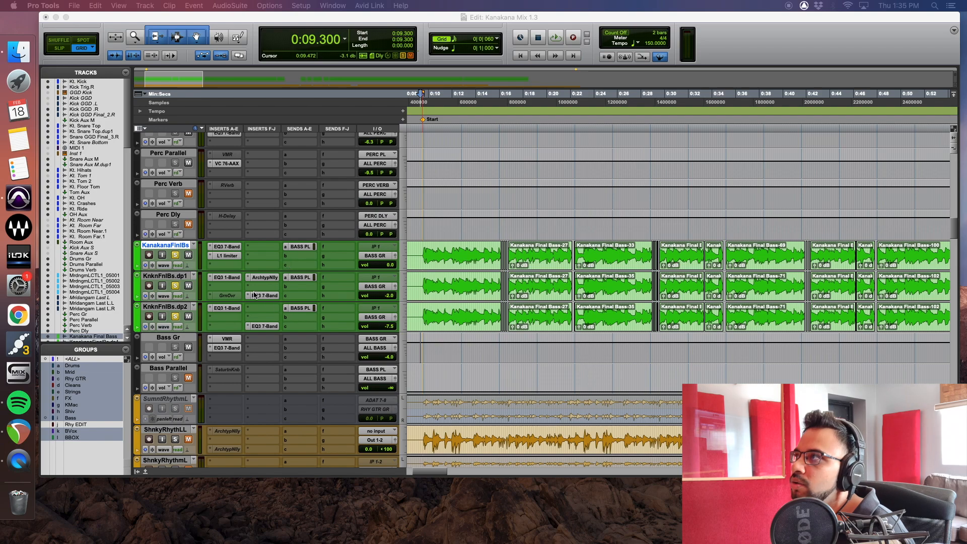
Examine the Virtual Mix Rack on the Bass Gr track while playing the opening section, and the group's 7-band EQ, closing the plug-in window.
scroll(256, 295, "down", 1)
left_click(228, 323)
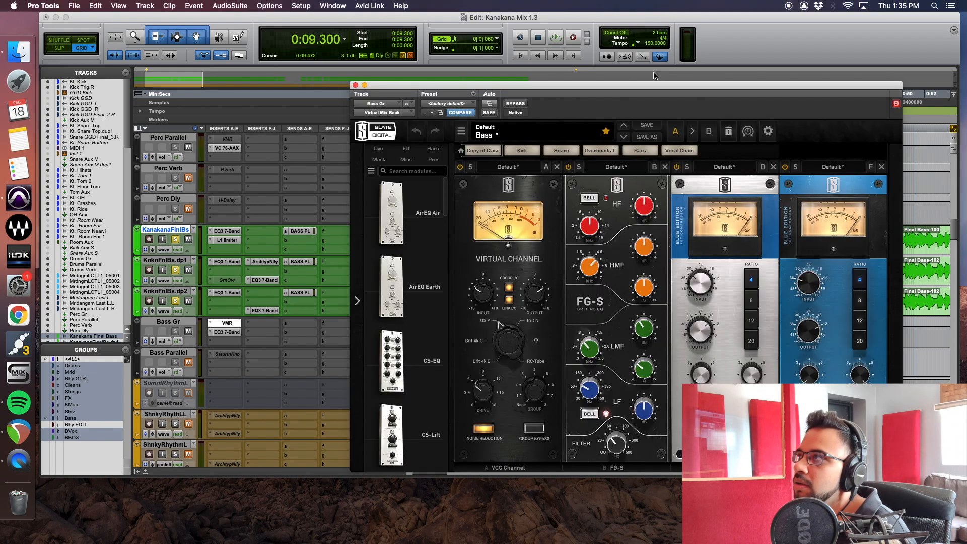
left_click_drag(655, 85, 648, 66)
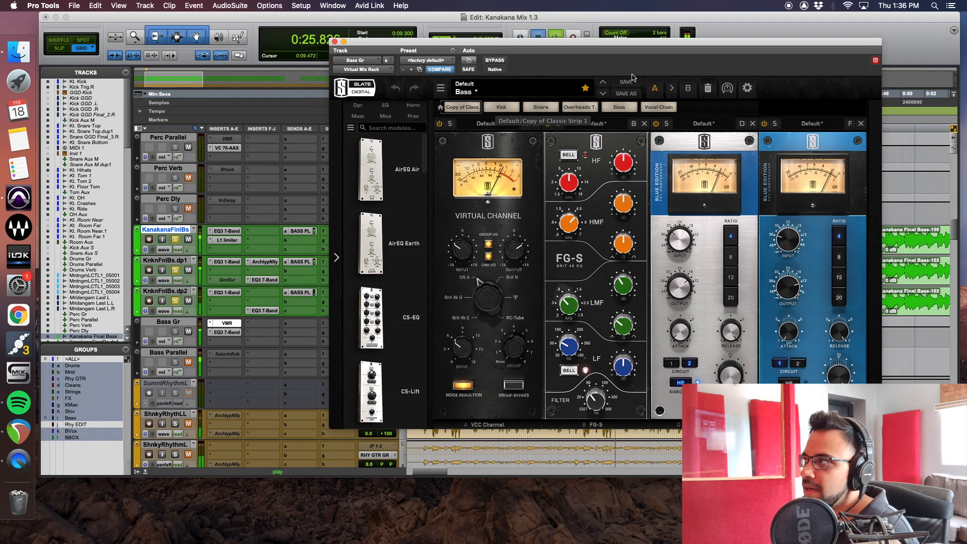
key("space")
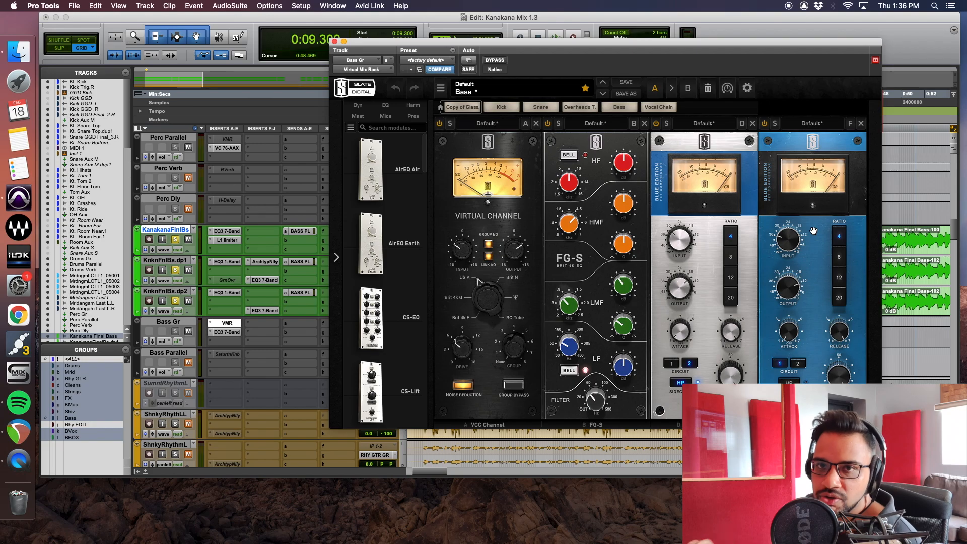
left_click(235, 332)
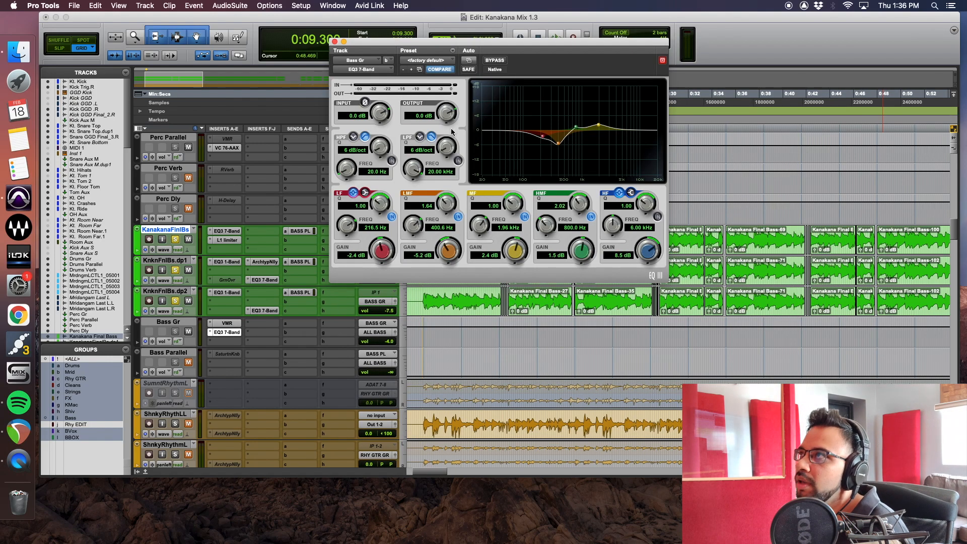
left_click(334, 42)
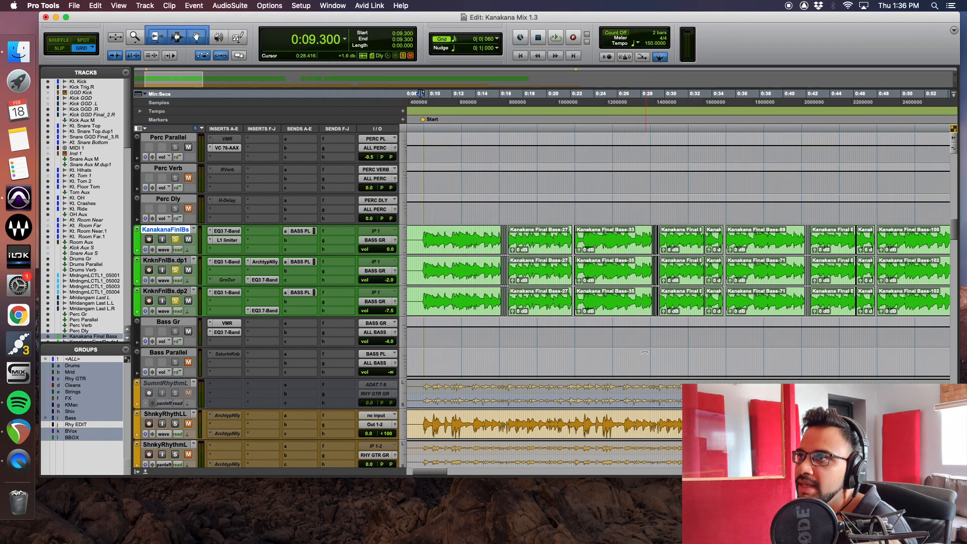
Play the opening section with the bass tracks and the rhythm guitar tracks soloed together.
scroll(165, 309, "down", 3)
scroll(165, 309, "down", 2)
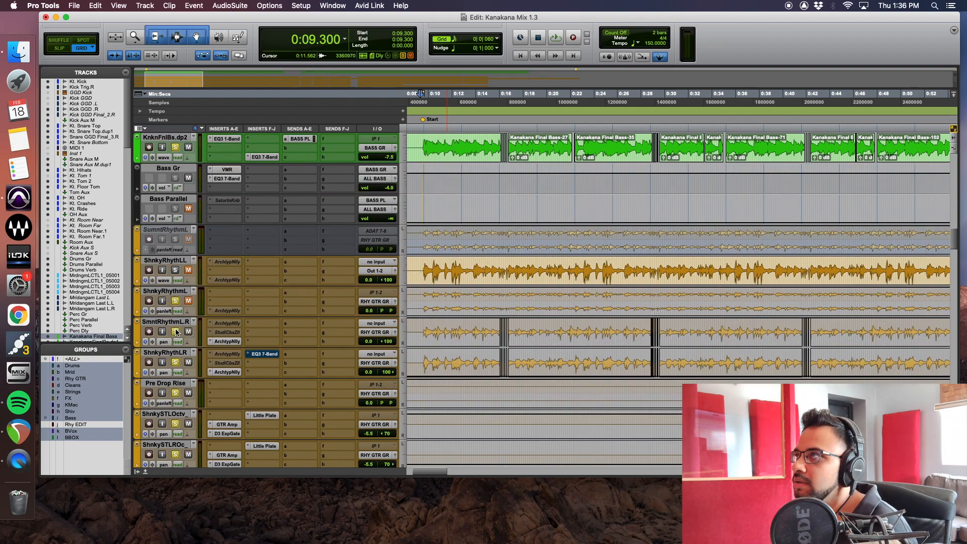
key("space")
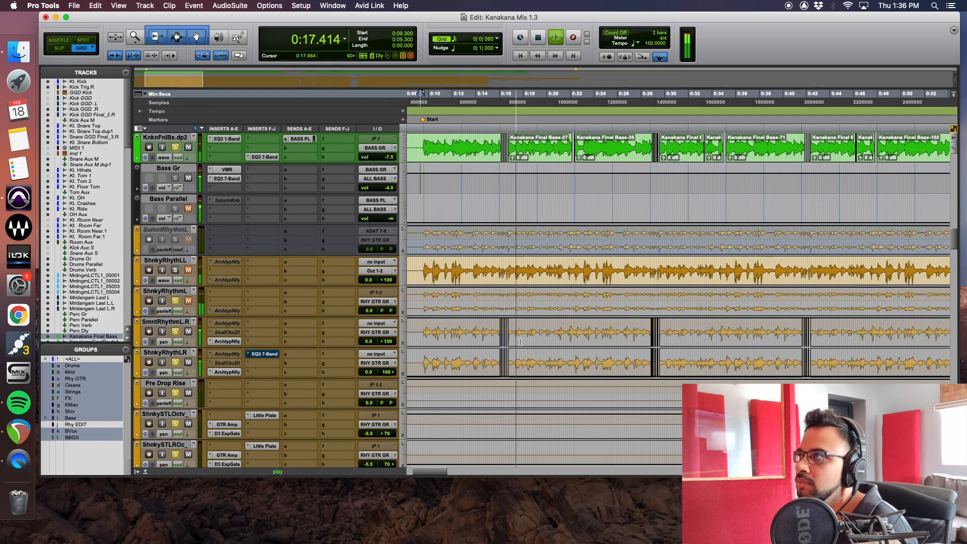
key("r")
scroll(551, 392, "up", 2)
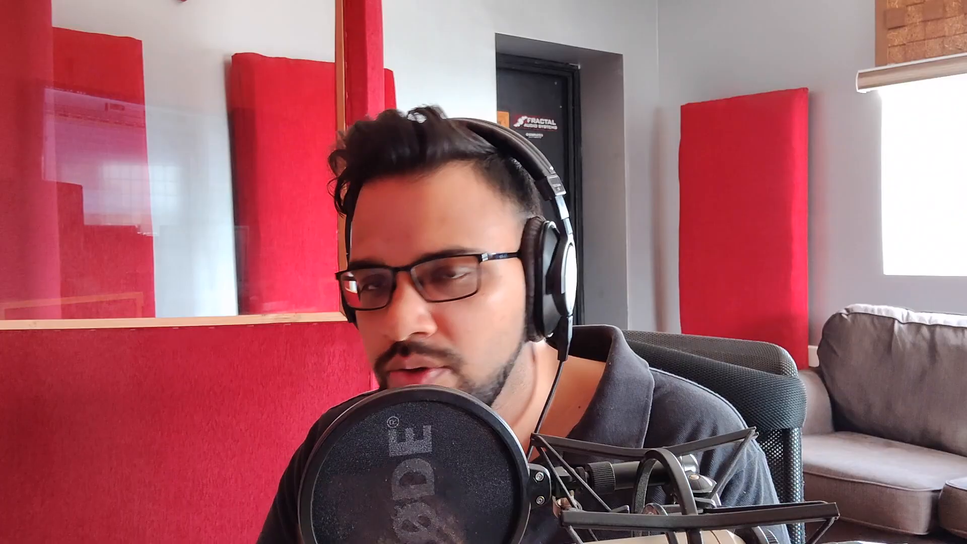